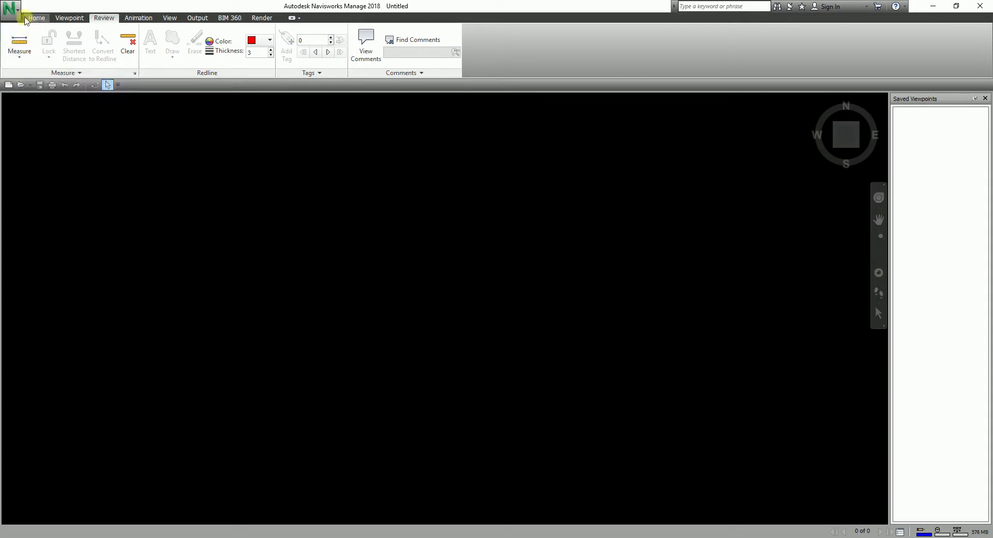
left_click(21, 84)
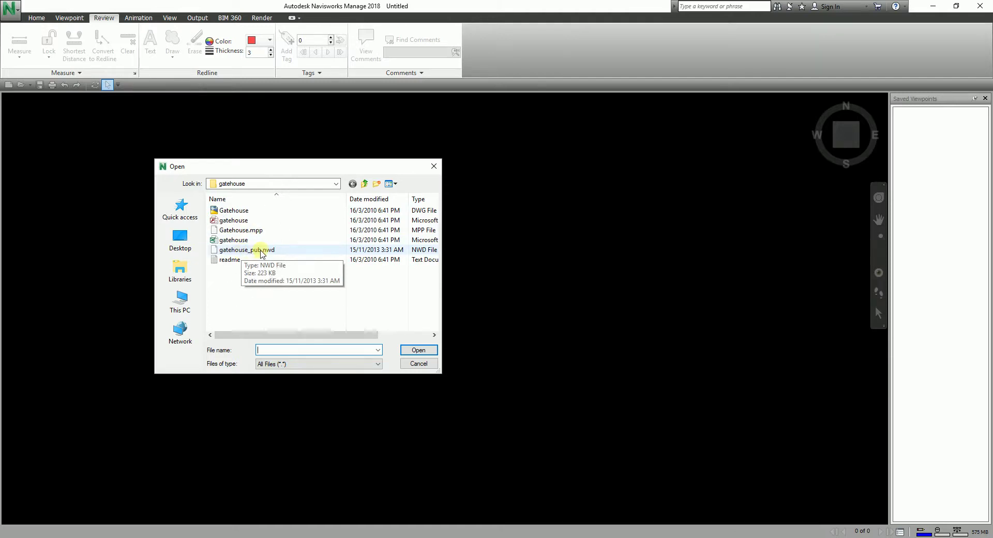
left_click(266, 368)
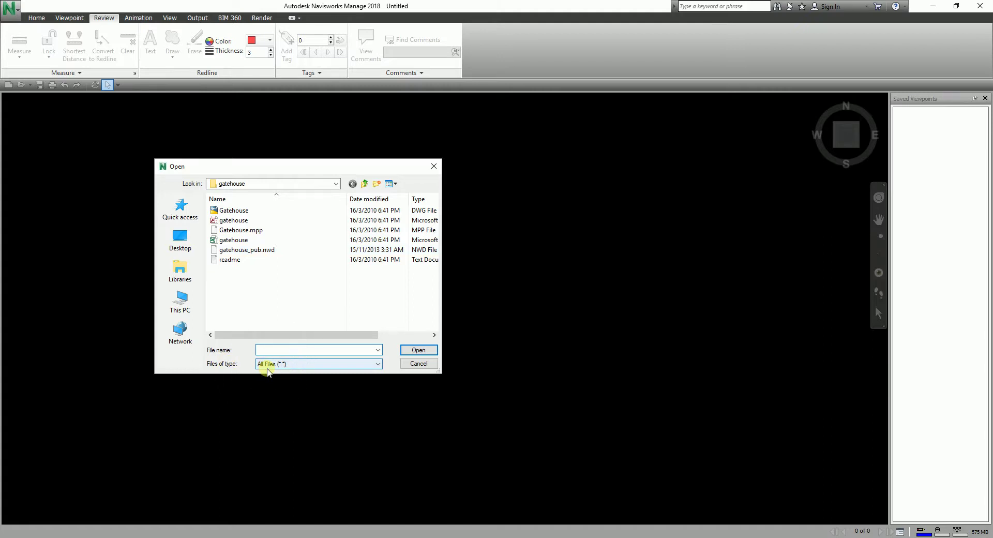
left_click(414, 365)
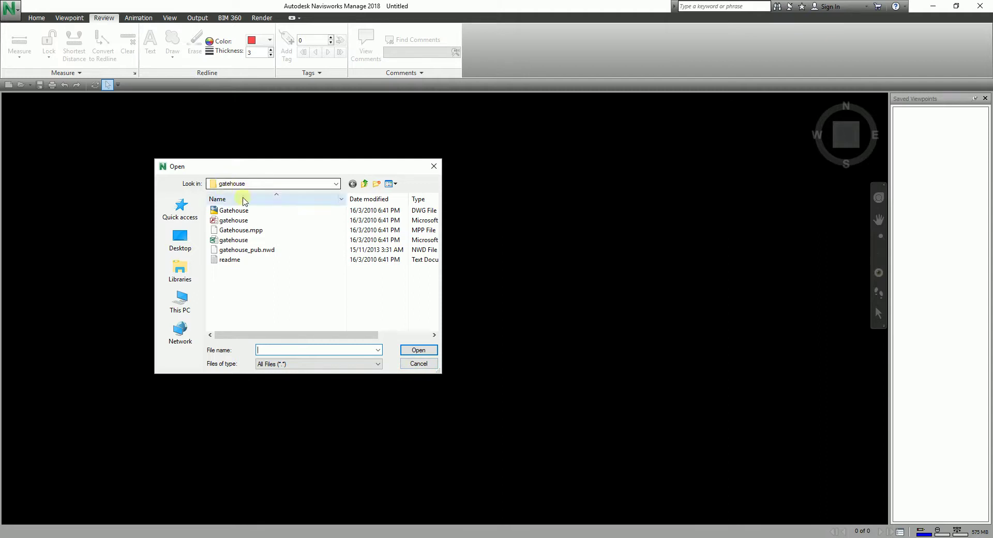
left_click(418, 364)
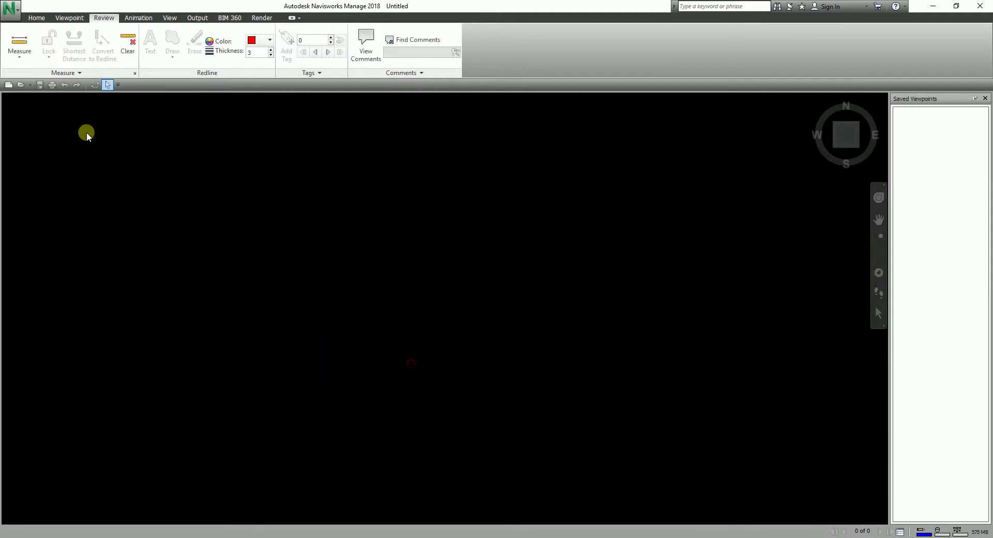
Open gatehouse_pub.nwd from the gatehouse folder of the installed sample files
left_click(12, 15)
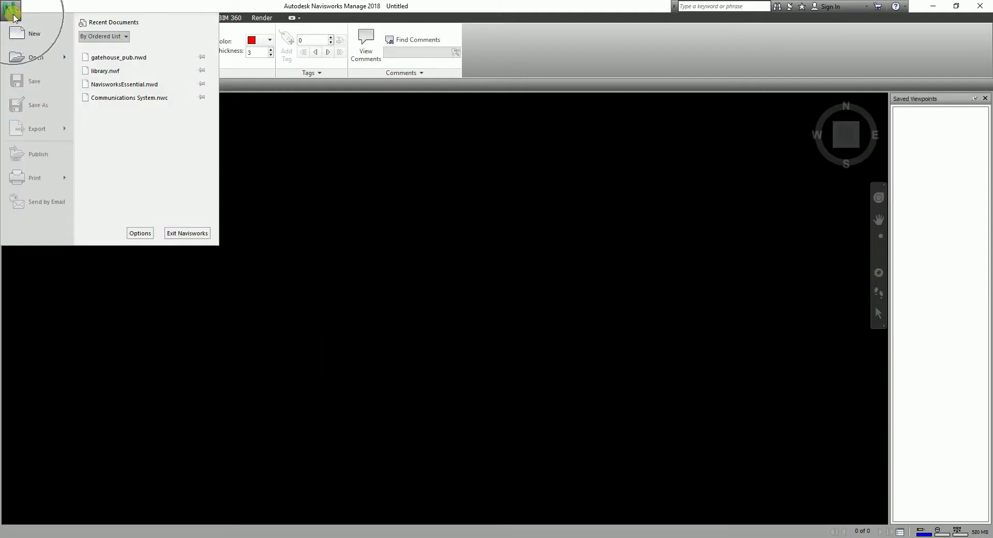
left_click(69, 61)
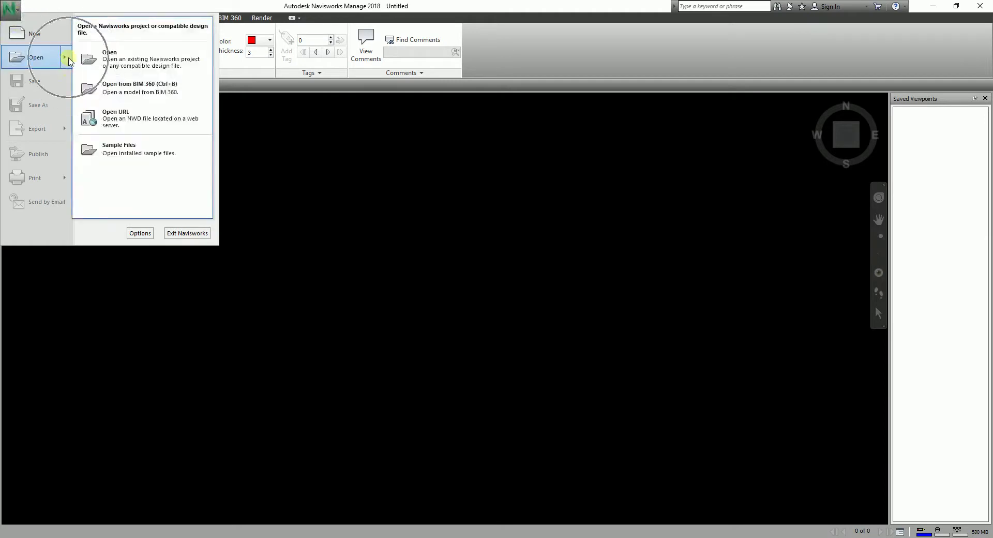
left_click(130, 152)
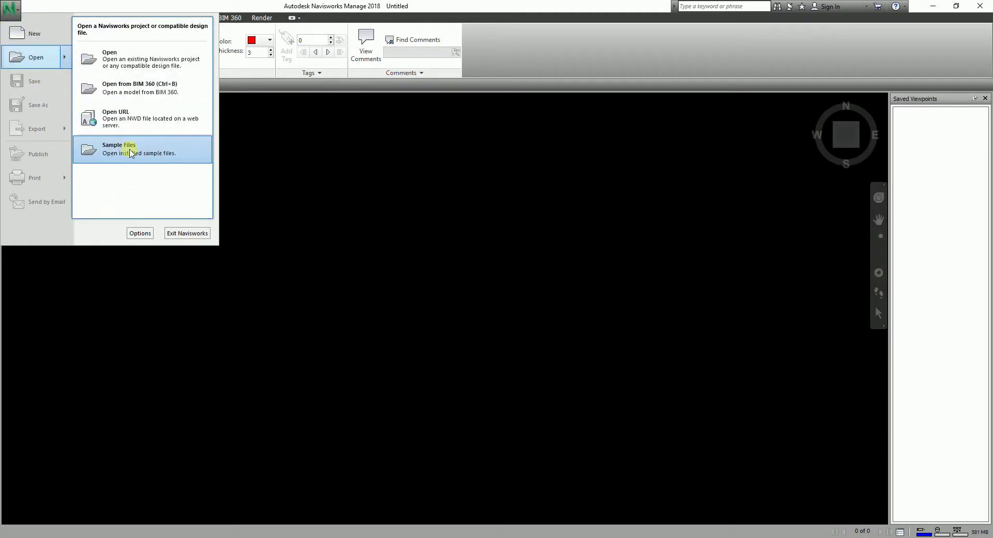
left_click(231, 189)
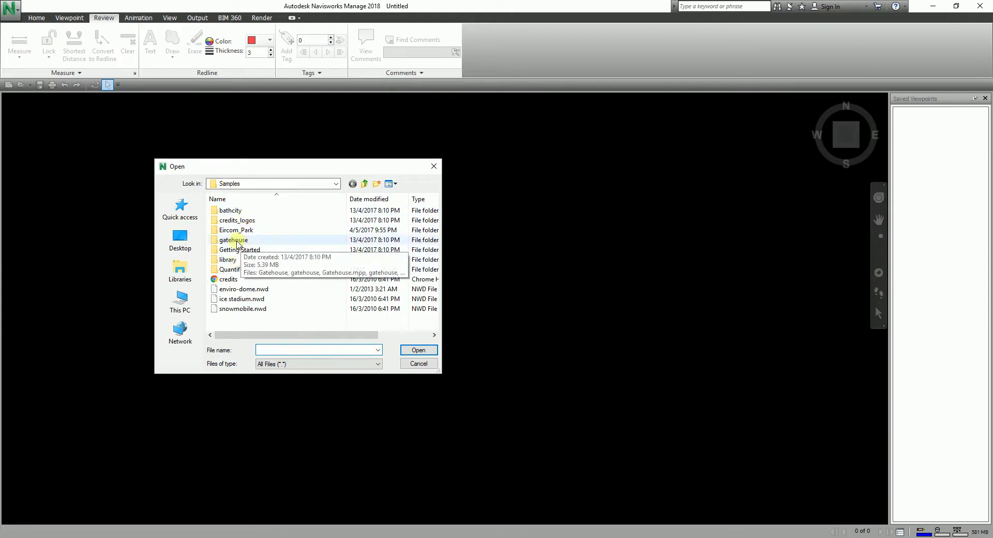
double_click(237, 241)
left_click(248, 250)
left_click(416, 350)
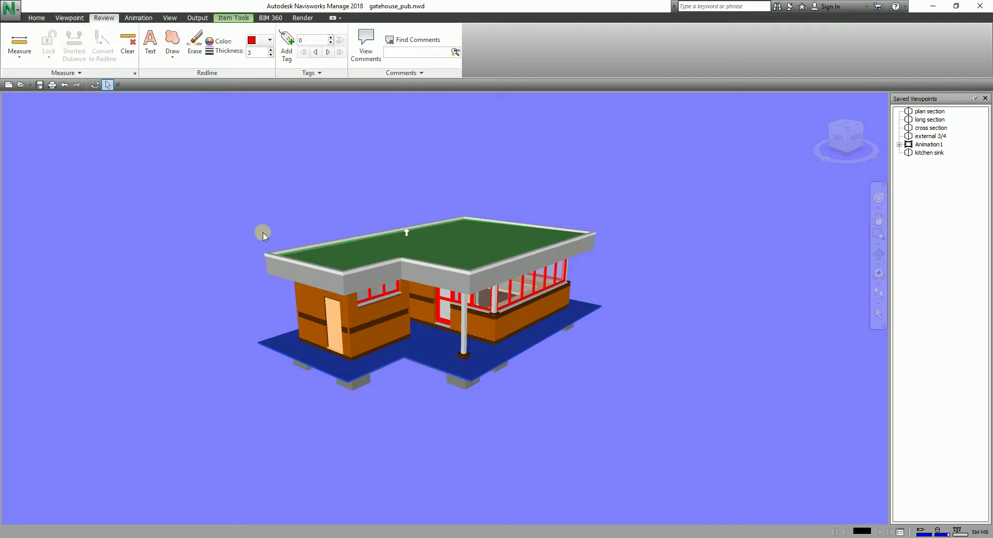
Set the interface display's linear units to Millimeters in the program options and apply them
left_click(11, 15)
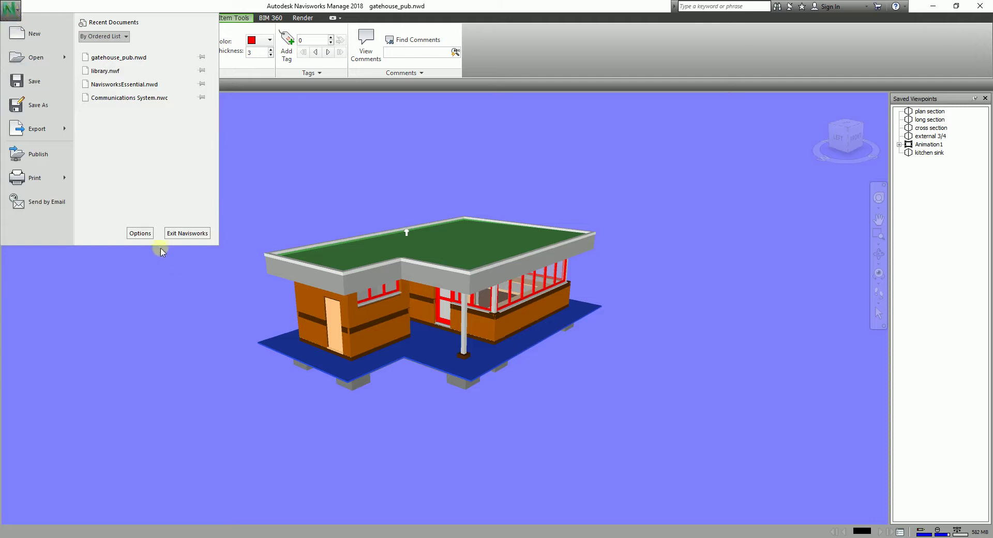
left_click(139, 233)
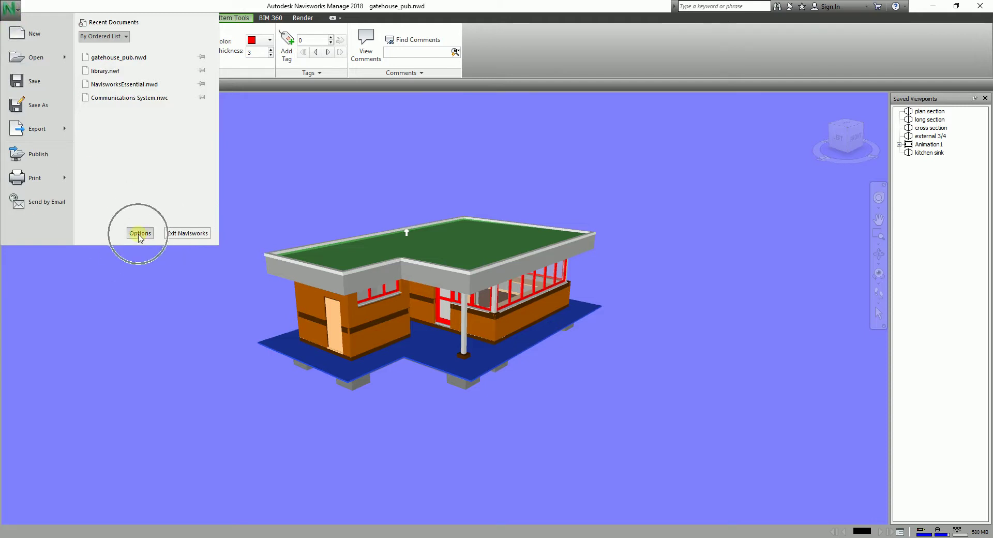
left_click_drag(846, 23, 211, 111)
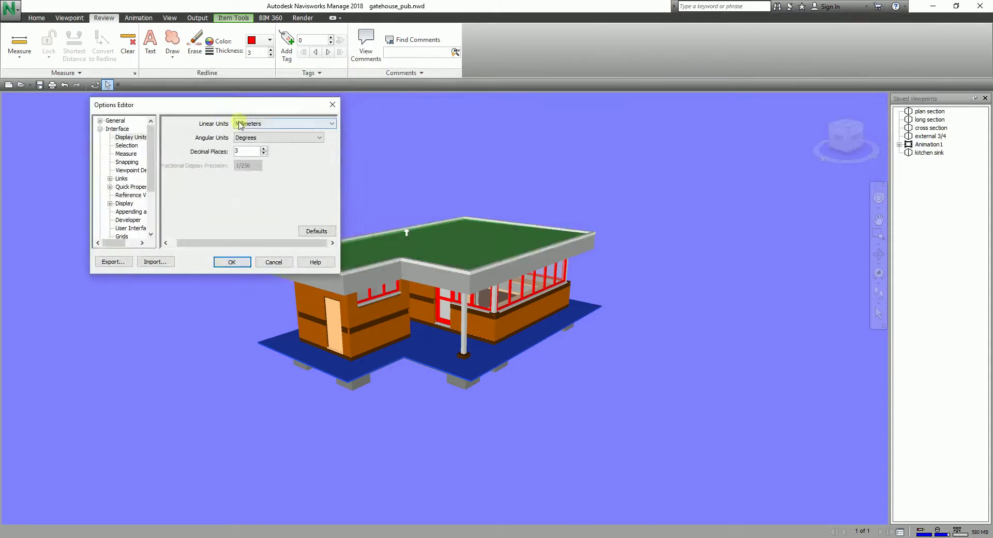
left_click(100, 130)
left_click(99, 128)
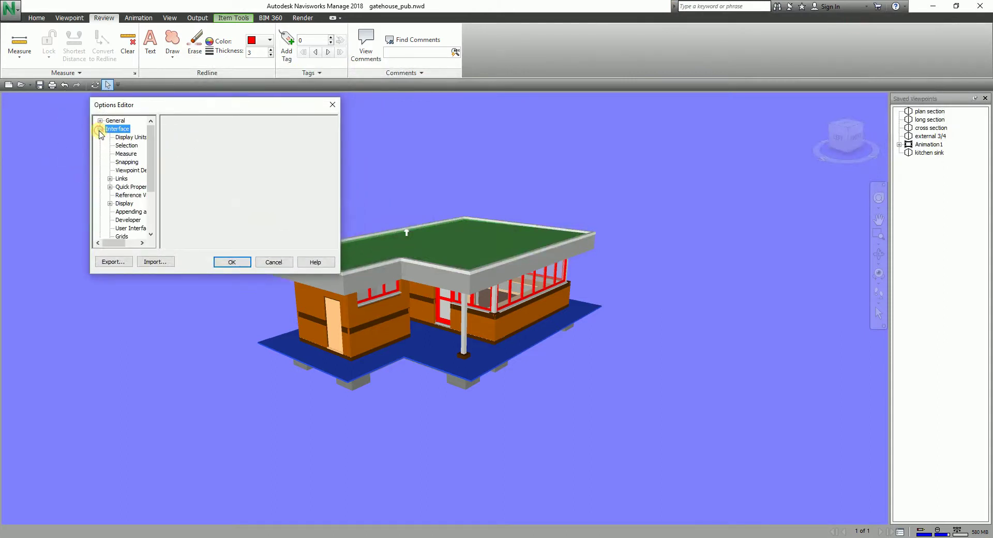
left_click(130, 138)
left_click(264, 123)
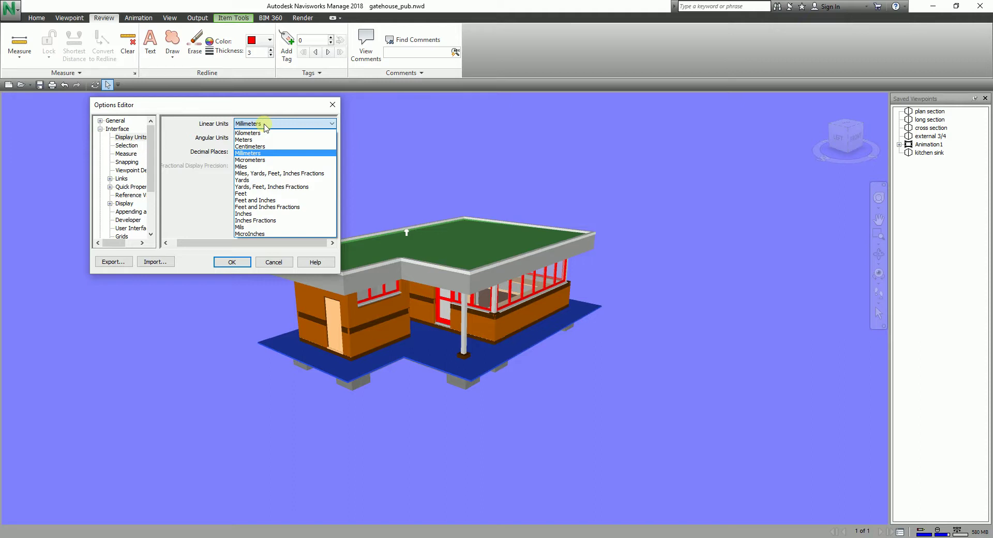
left_click(265, 125)
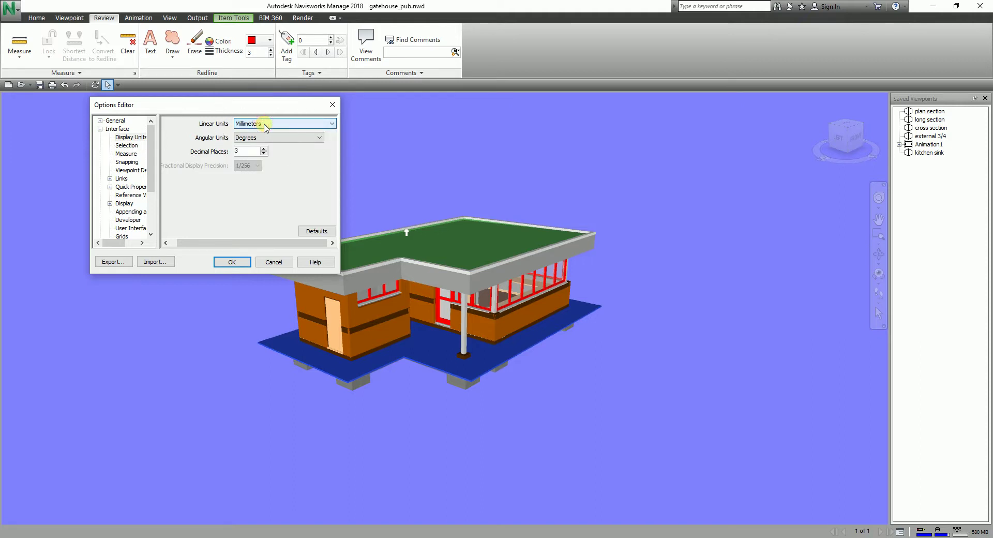
left_click(231, 262)
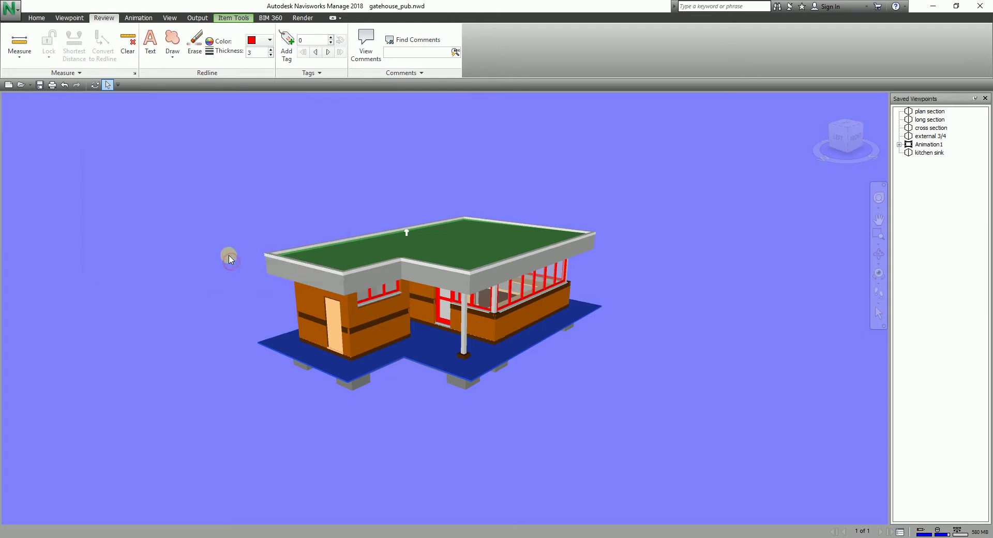
Measure point to point along the roof fascia's lower edge, from the corner above the column to the far corner
scroll(432, 360, "up", 5)
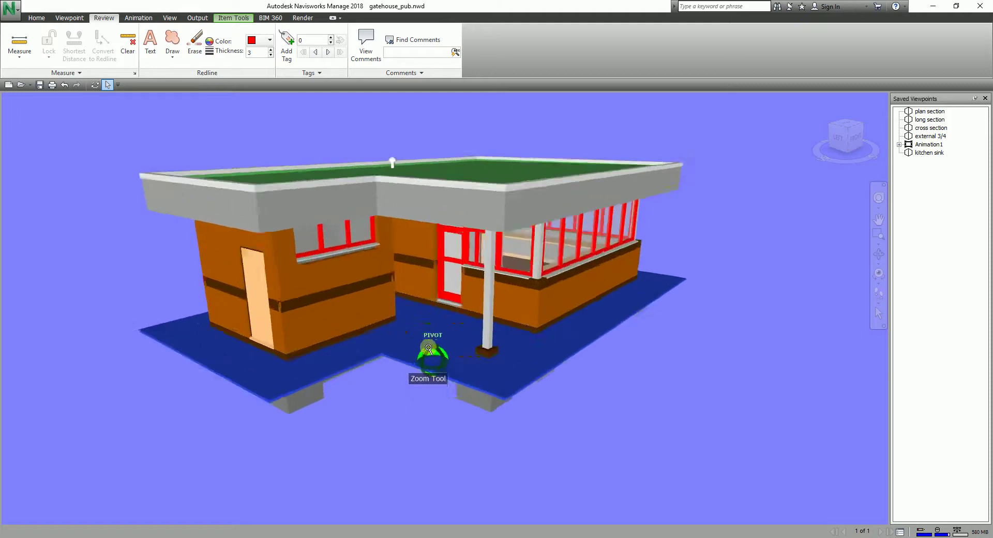
middle_click_drag(507, 355, 487, 401, "shift")
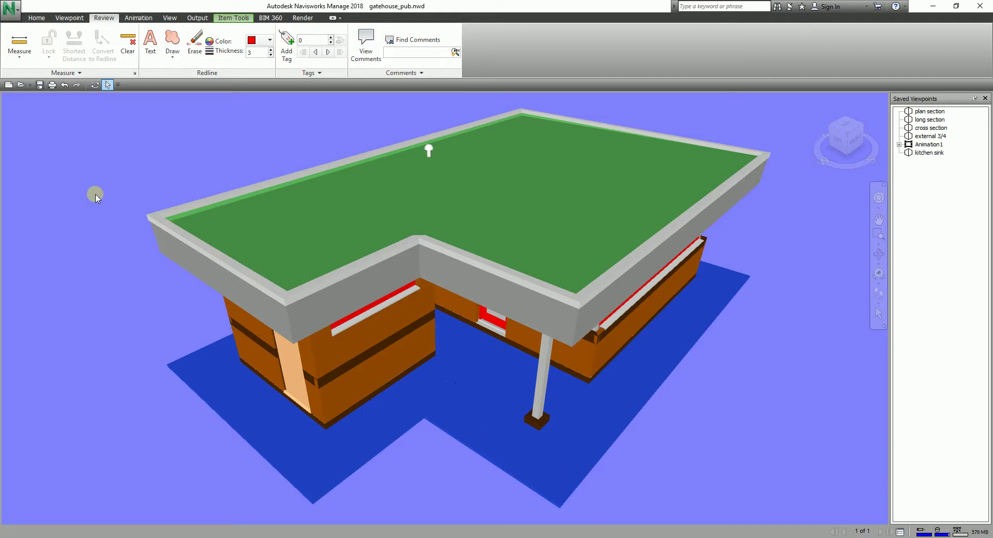
left_click(20, 59)
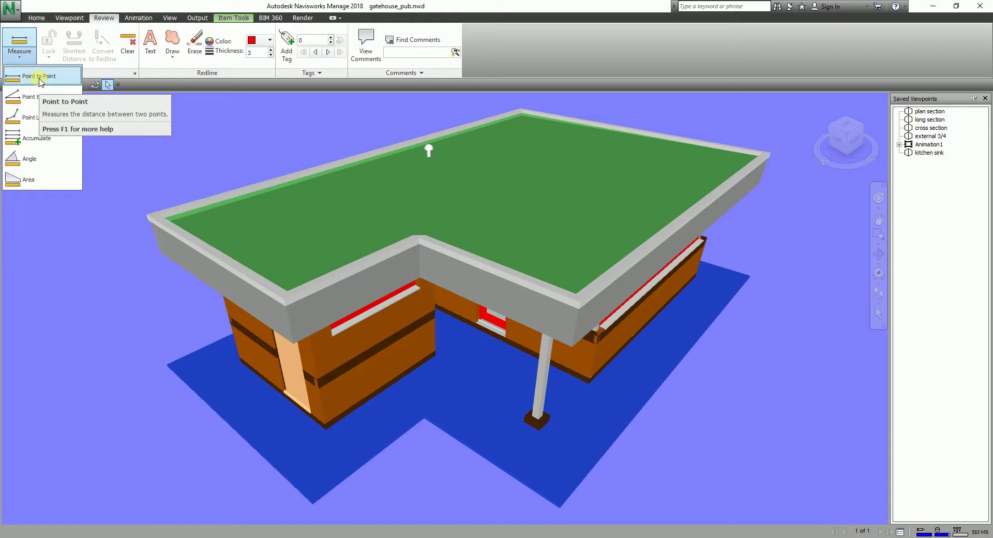
left_click(711, 449)
middle_click_drag(698, 436, 681, 402, "shift")
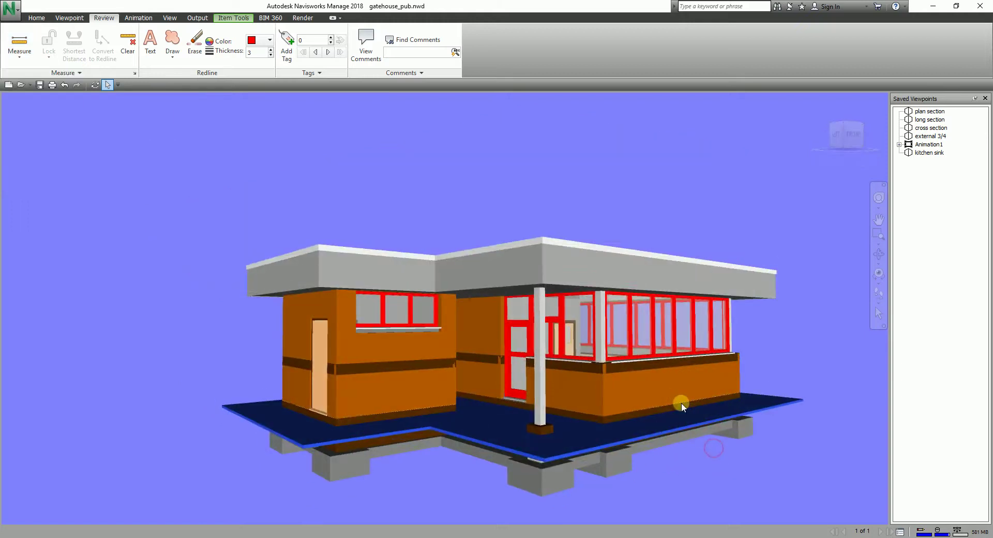
left_click(878, 253)
mouse_move(635, 331)
left_mouse_down()
mouse_move(598, 348)
mouse_move(631, 361)
left_mouse_up()
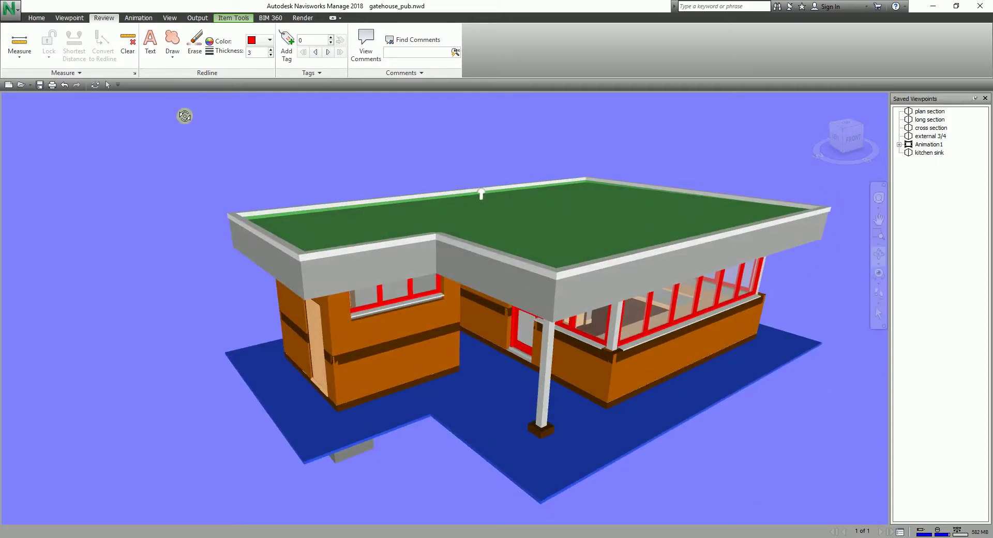
left_click(19, 56)
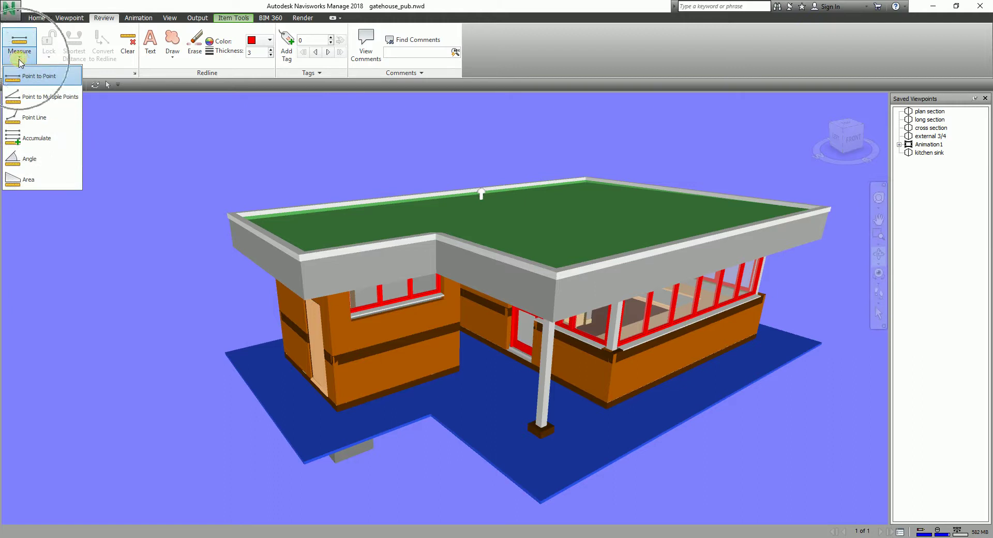
left_click(39, 78)
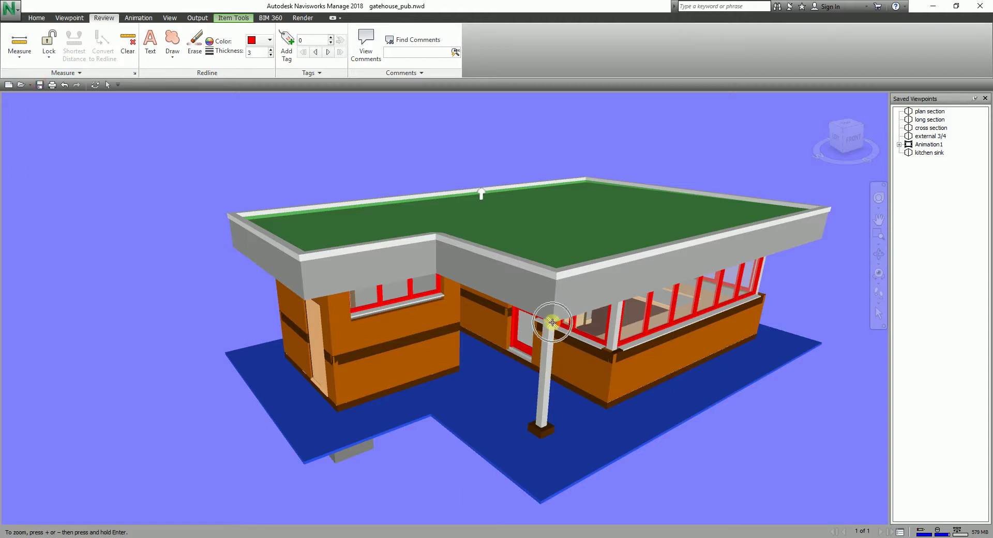
left_click(552, 322)
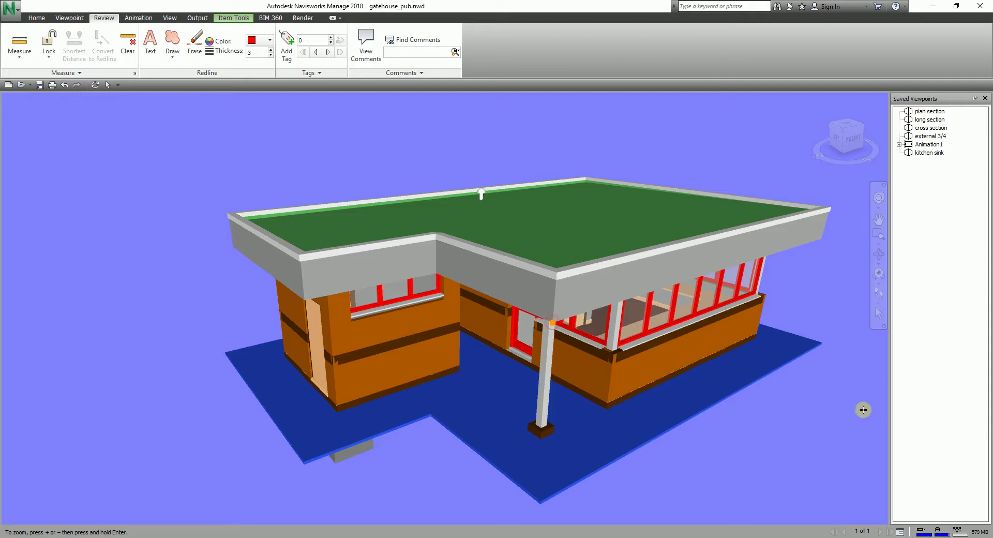
left_click(821, 238)
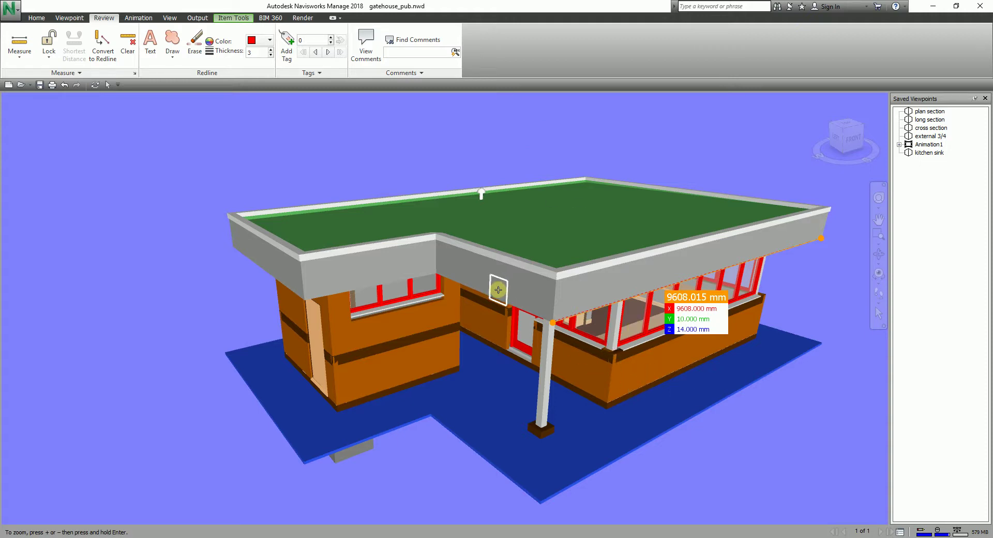
Clear the current fascia edge measurement from the model
middle_click_drag(603, 376, 729, 394, "shift")
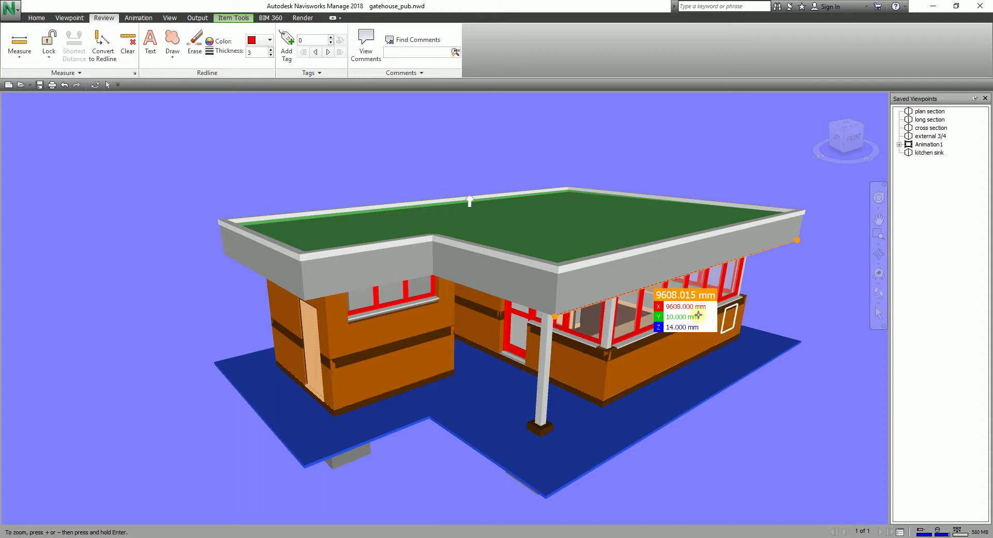
left_click(123, 39)
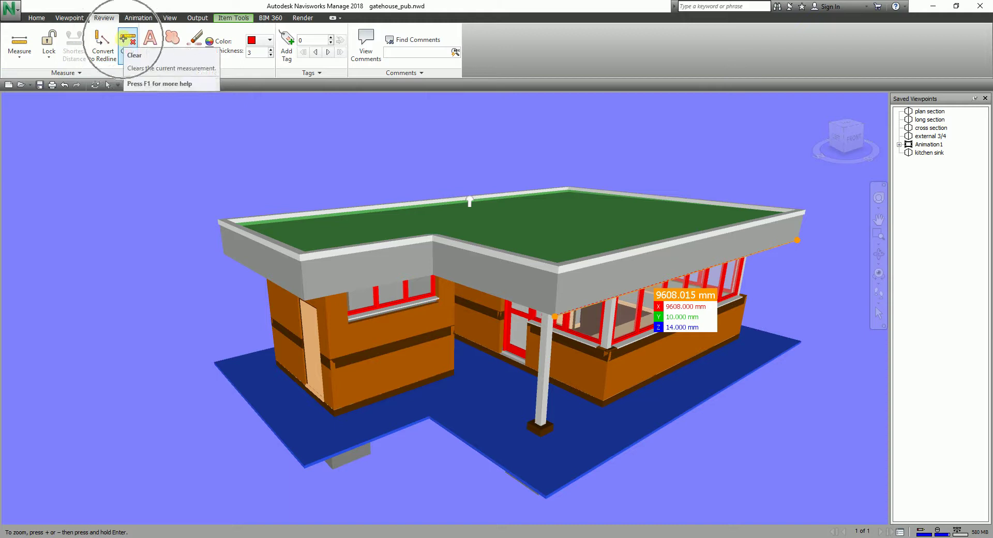
left_click(123, 38)
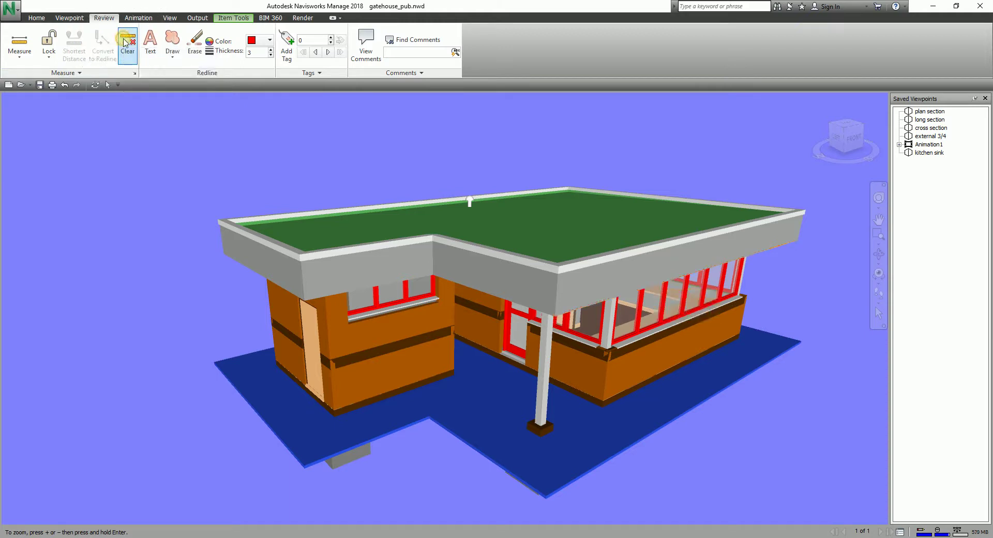
Repeat the point-to-point measurement along the fascia's lower edge, snapping to its exact corner at each end
left_click(32, 66)
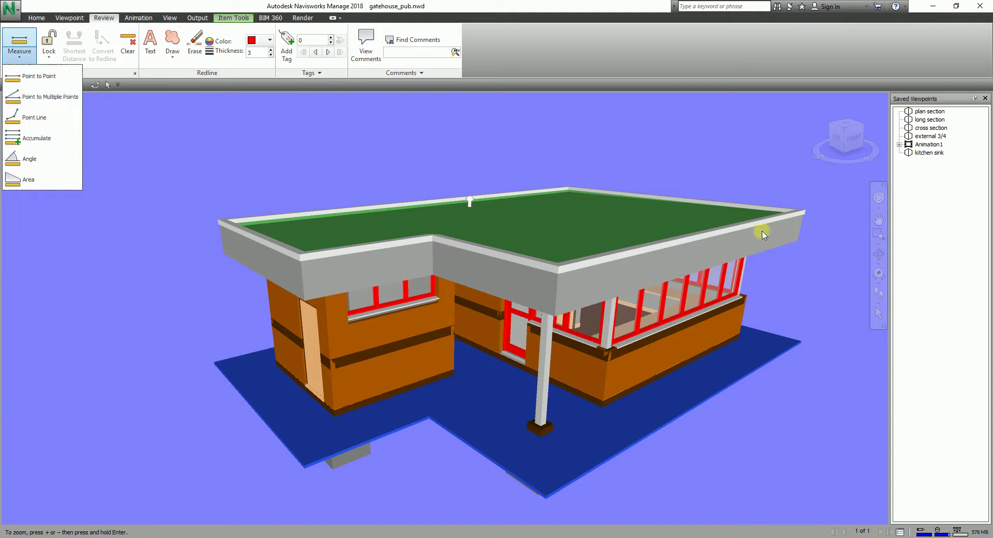
scroll(636, 268, "up", 1)
key("Escape")
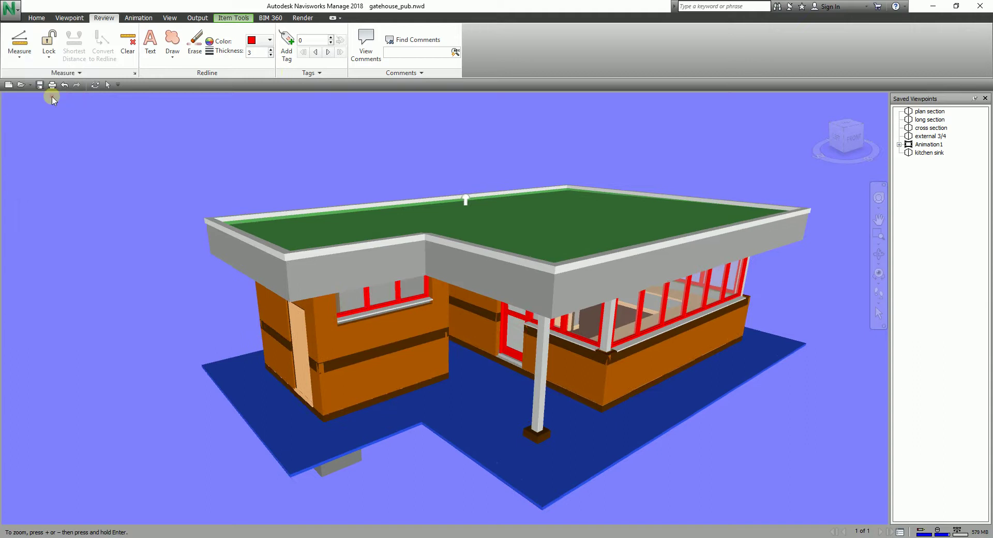
scroll(572, 271, "up", 3)
left_click_drag(574, 271, 512, 266)
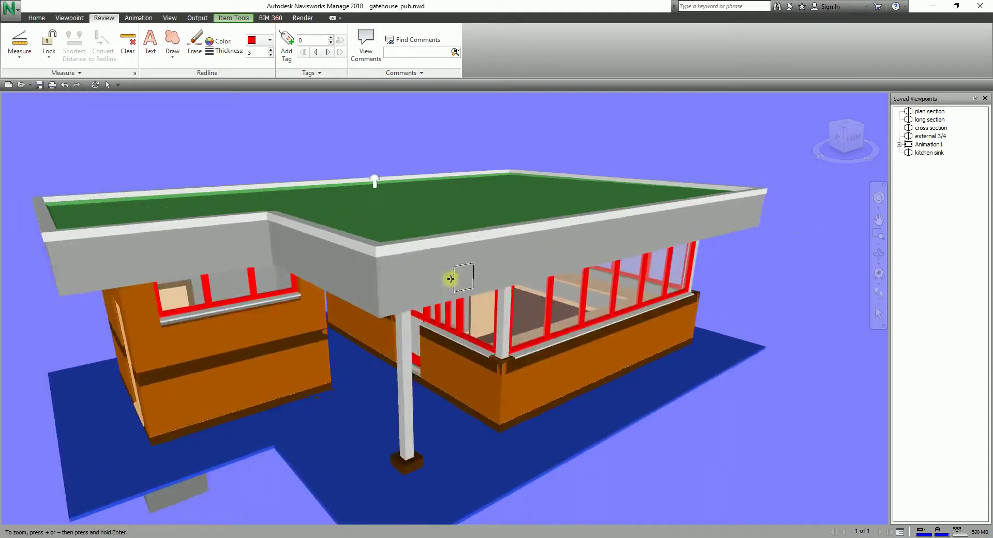
left_click(379, 318)
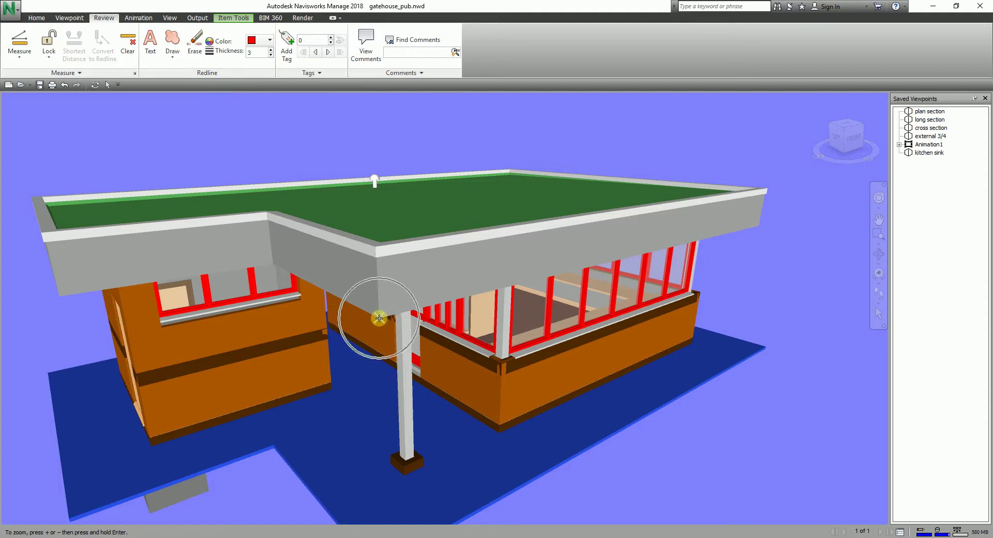
left_click(379, 318)
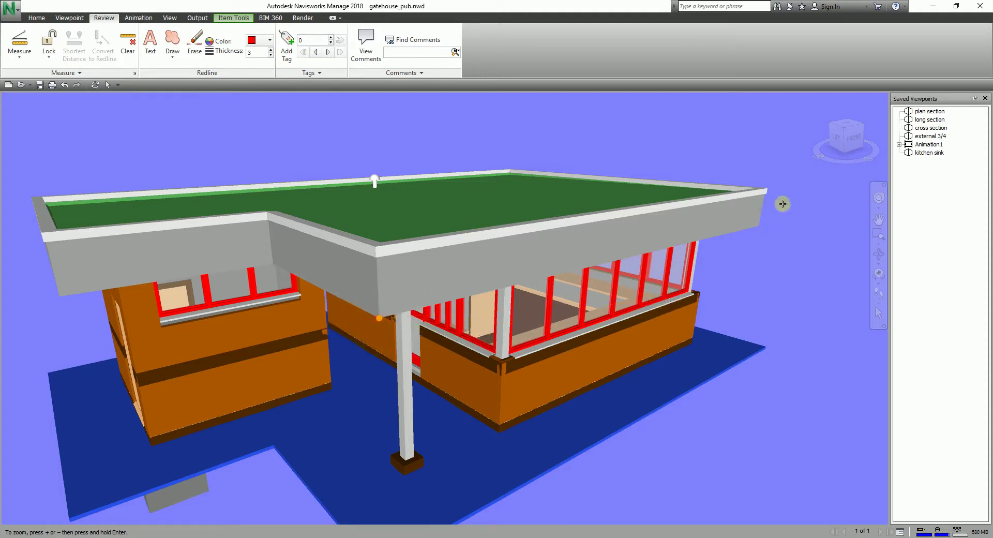
left_click(758, 226)
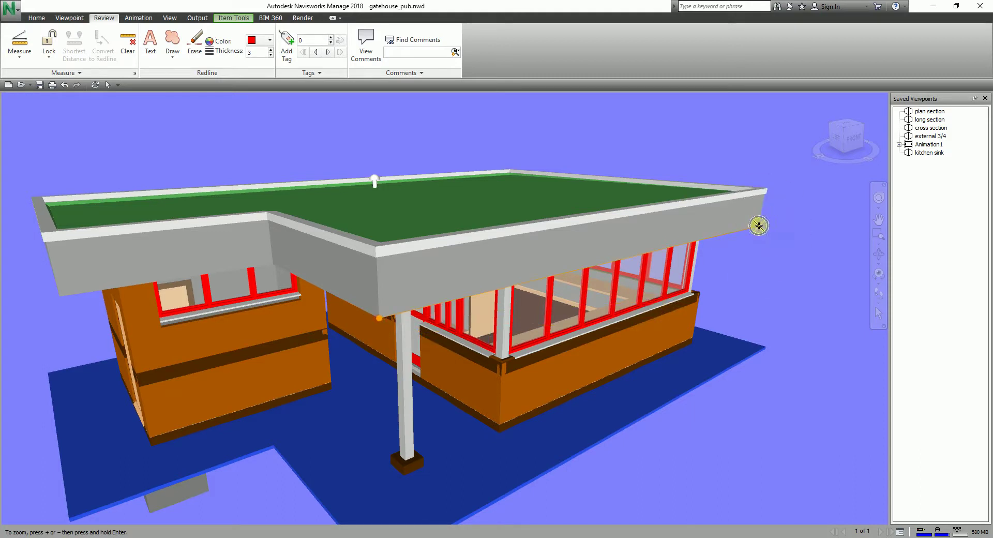
left_click(759, 226)
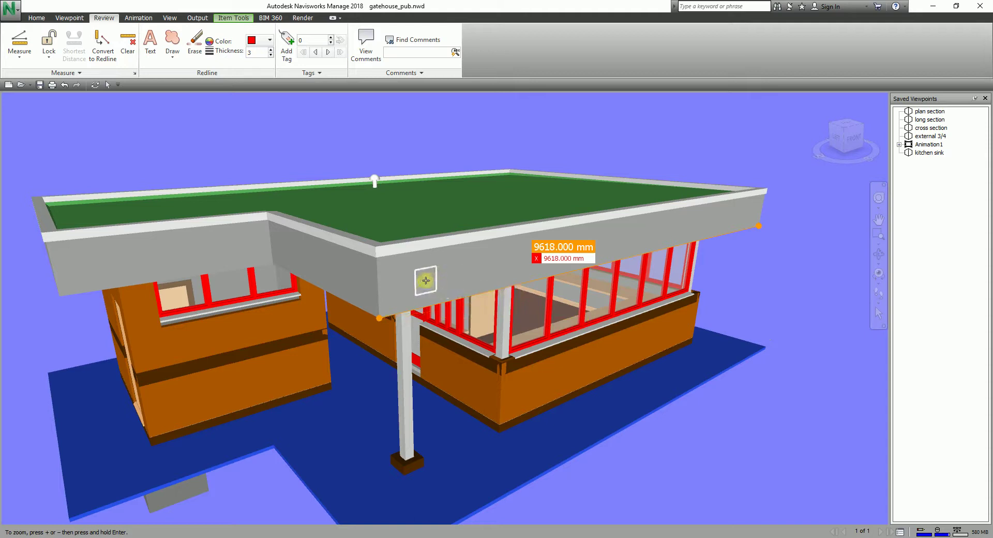
Measure point to point the fascia's vertical corner edge above the column and the lower edge of its short side to the inner corner
left_click(376, 257)
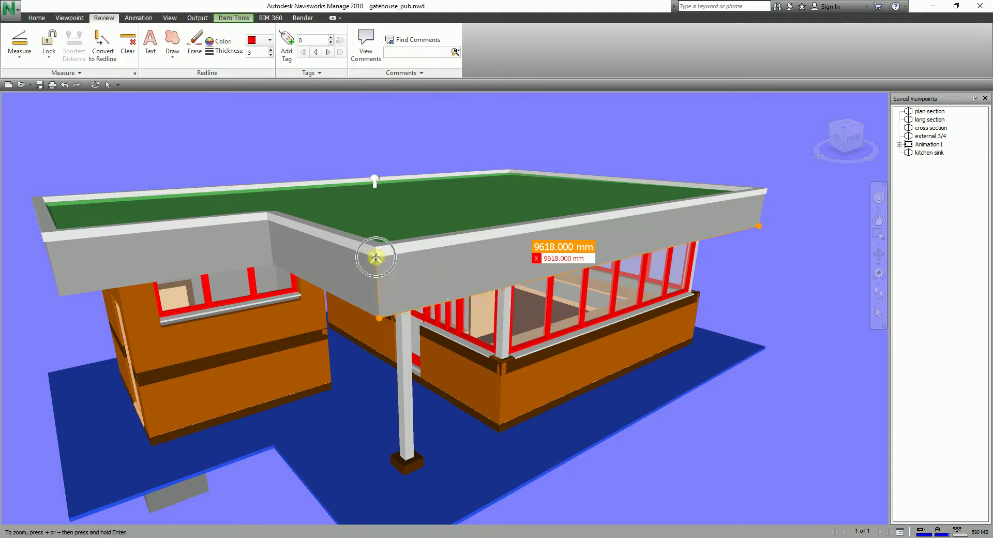
left_click(379, 312)
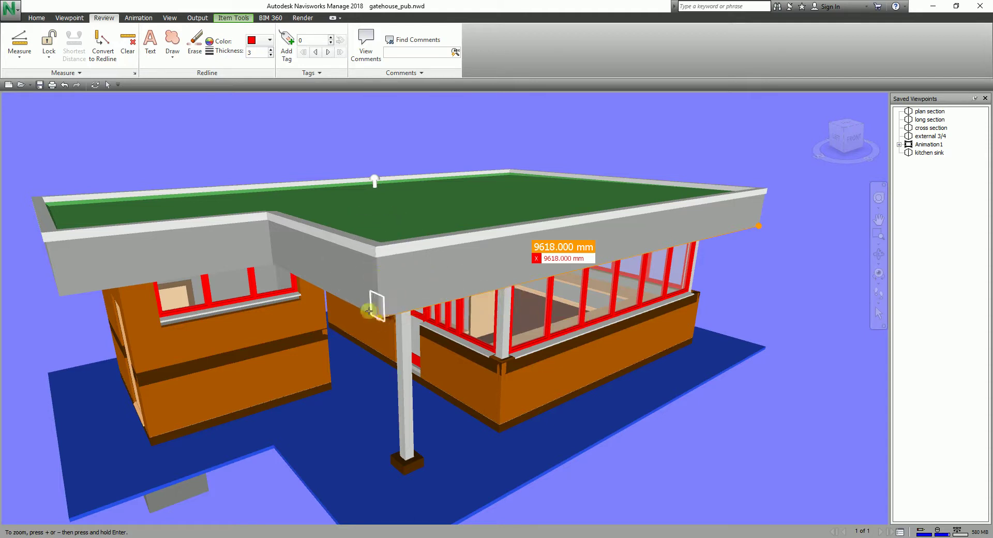
left_click(378, 257)
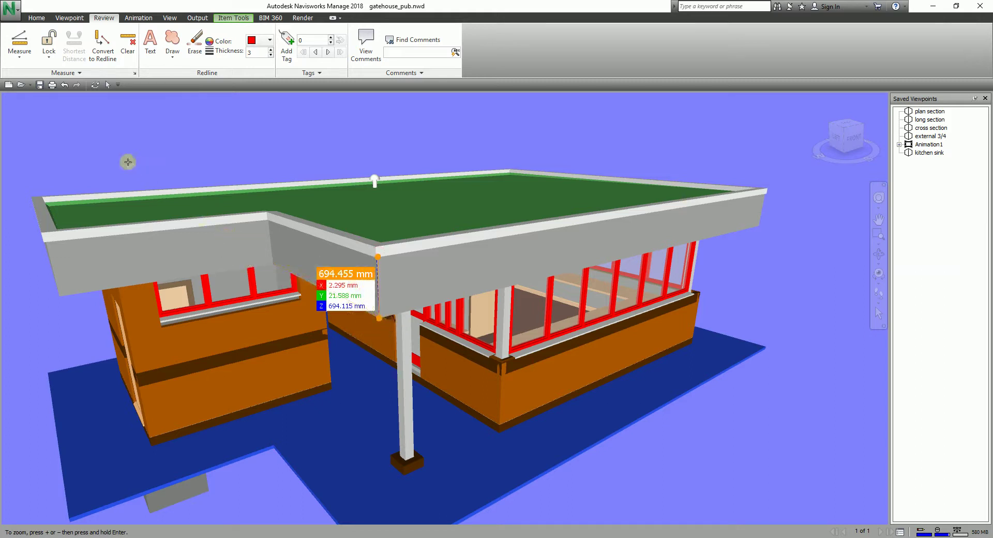
left_click(273, 264)
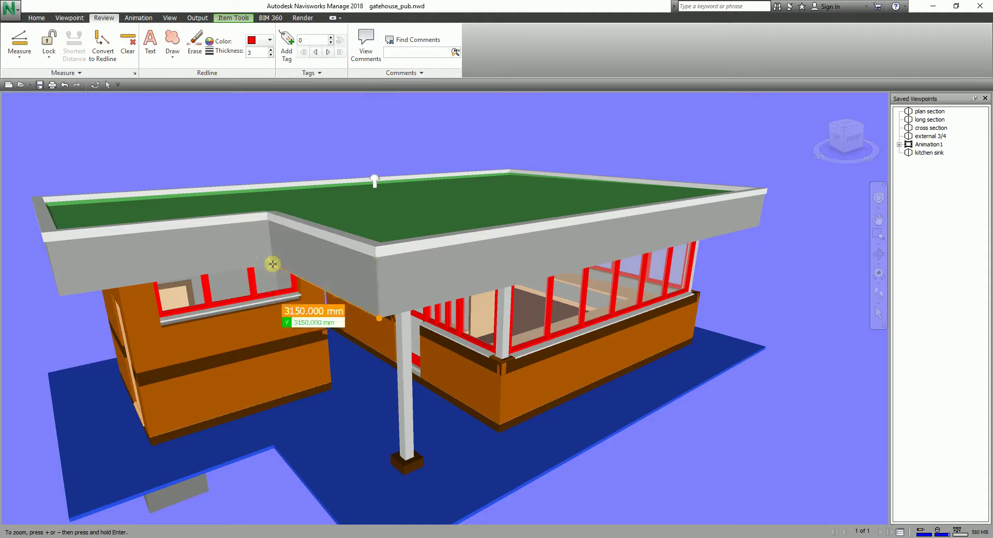
left_click(385, 318)
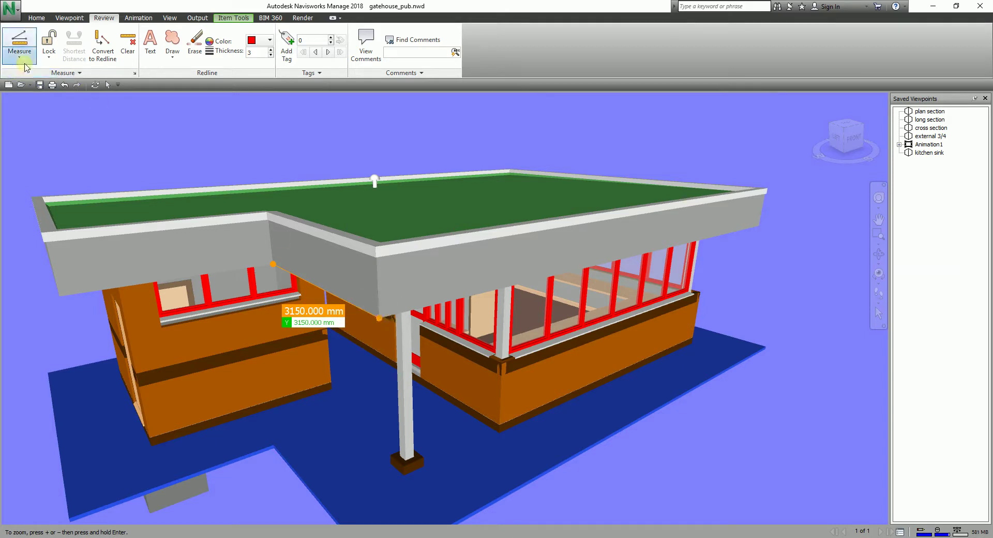
Measure around the fascia's long face with Point Line, from the lower corner above the column back to it, and clear the measurement
left_click(23, 61)
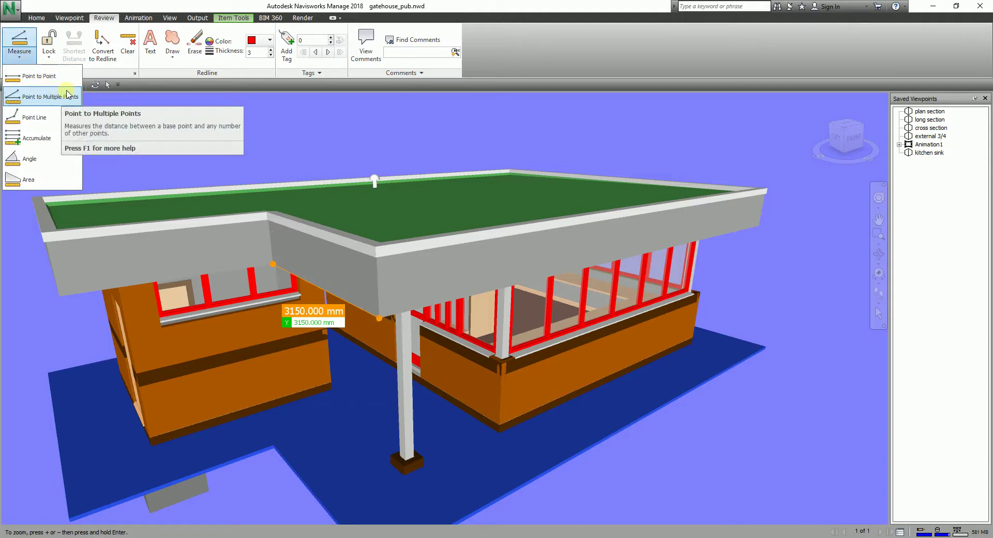
left_click(35, 119)
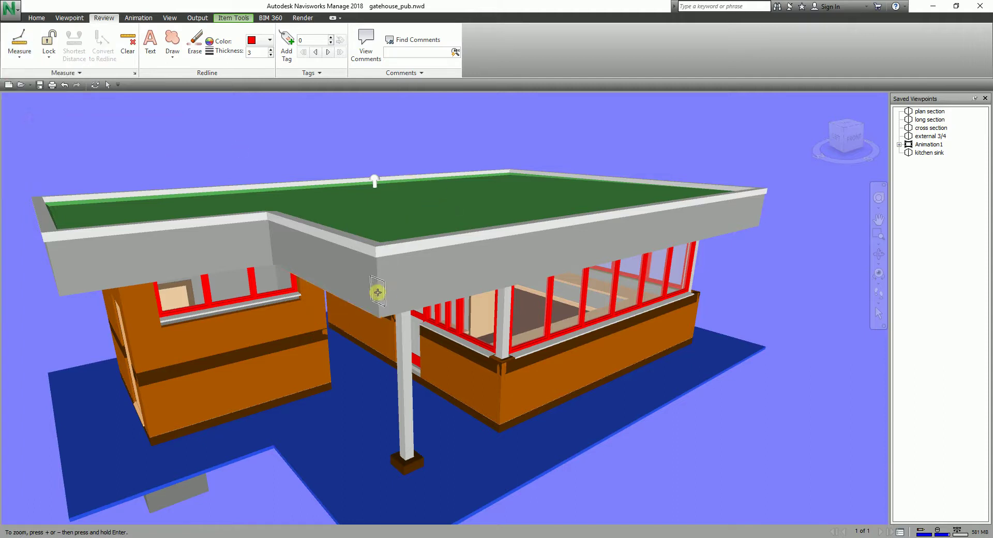
left_click(379, 318)
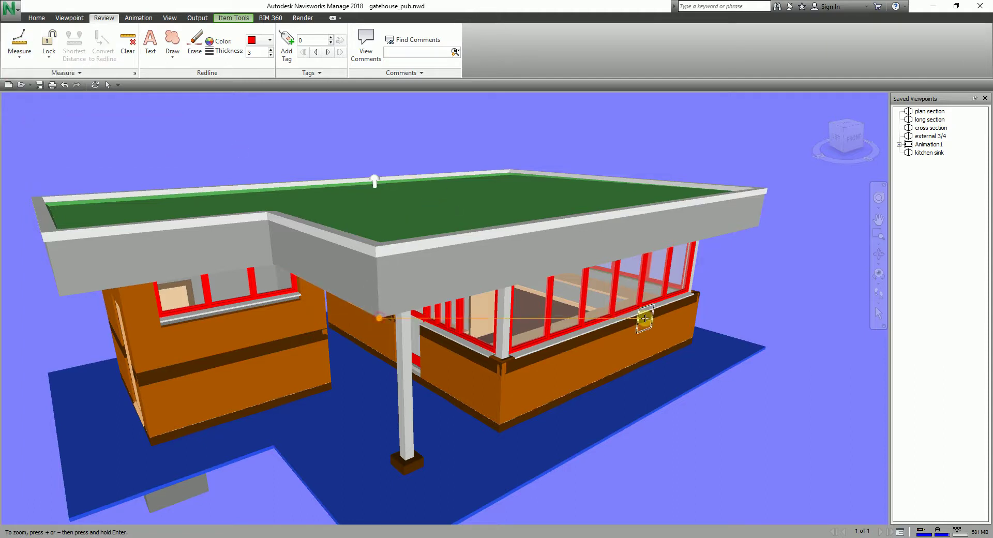
left_click(758, 224)
scroll(791, 195, "up", 3)
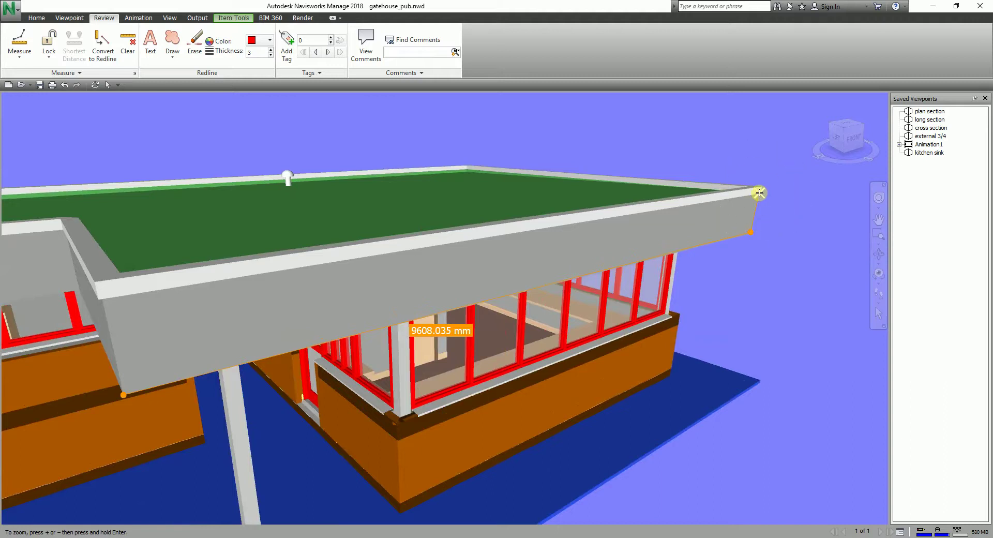
left_click(760, 193)
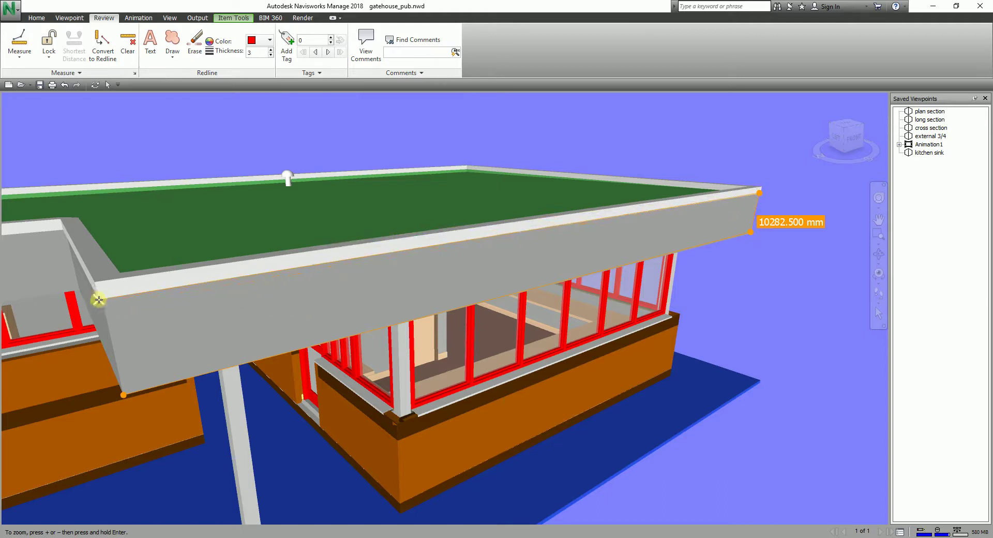
left_click(98, 299)
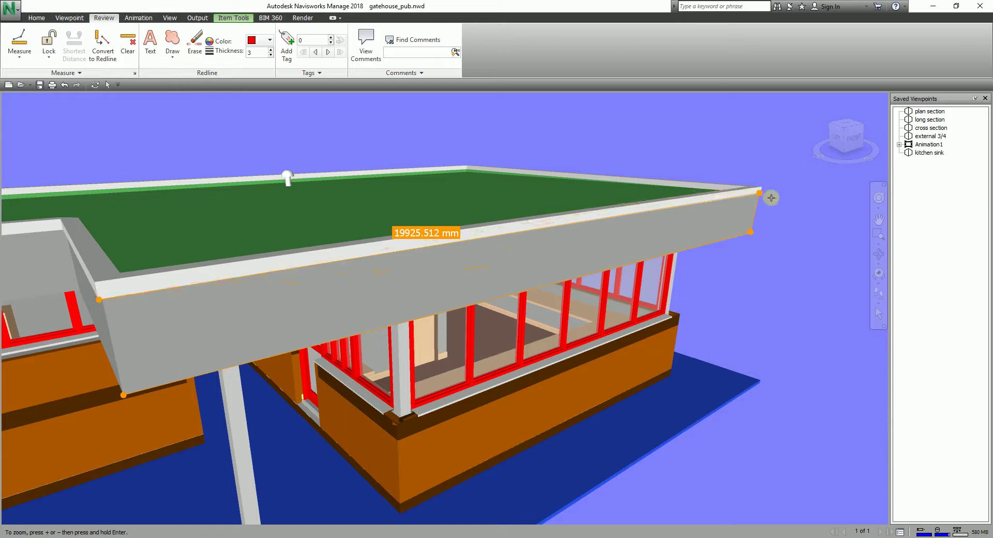
left_click(123, 395)
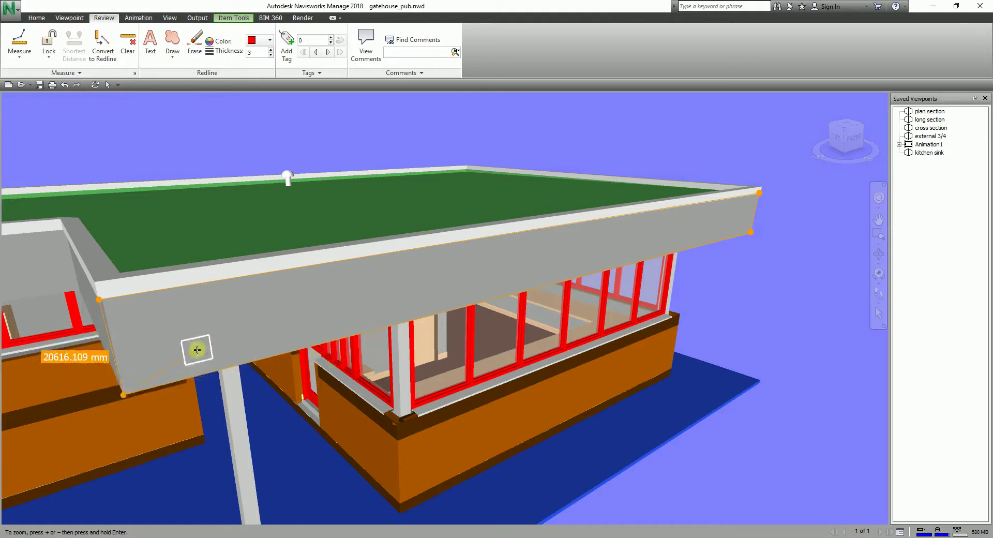
middle_click_drag(160, 372, 172, 163)
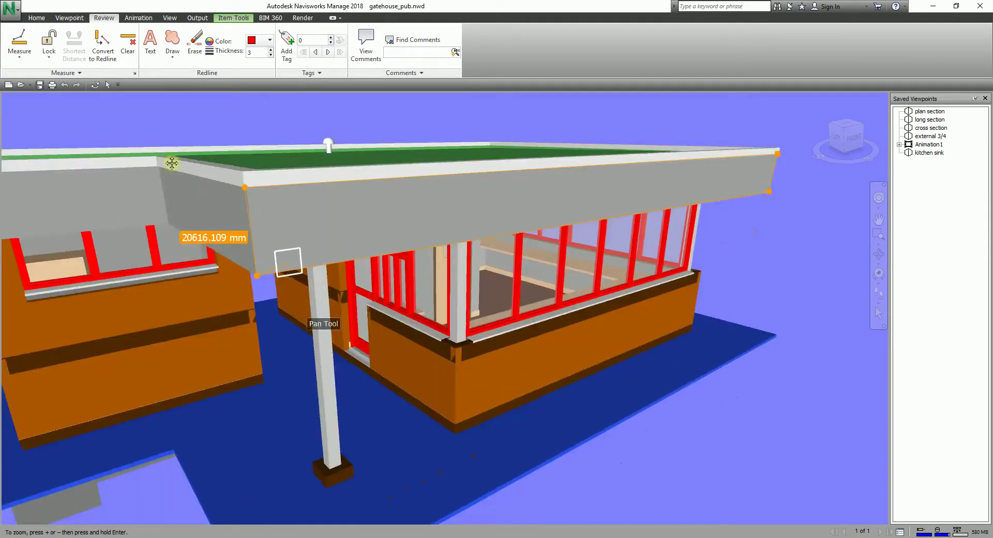
left_click(132, 46)
Measure with Point Line from the blue slab's inner corner along its short and long edges, ending at the brick wall's far base corner
middle_click_drag(312, 395, 395, 329)
scroll(395, 330, "up", 3)
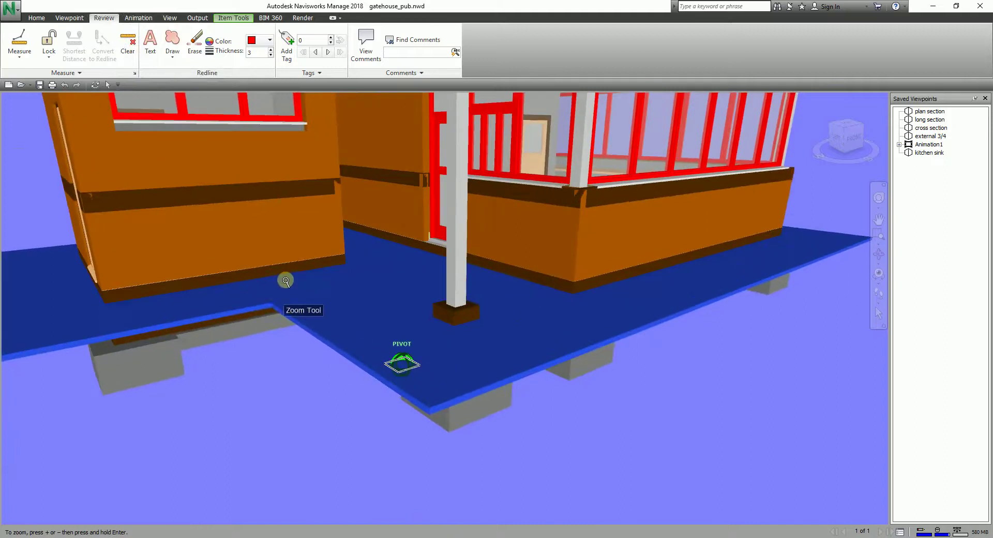
left_click(271, 302)
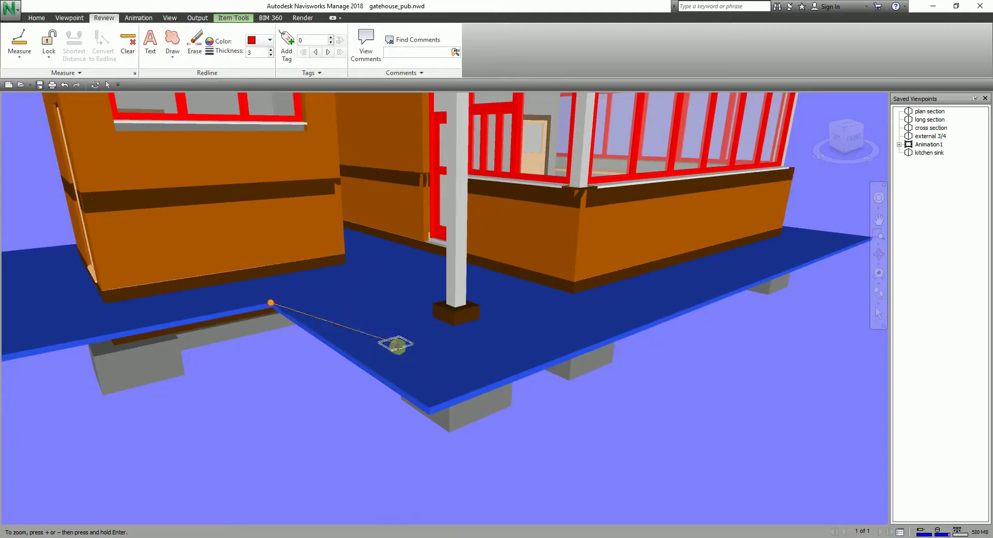
left_click(429, 408)
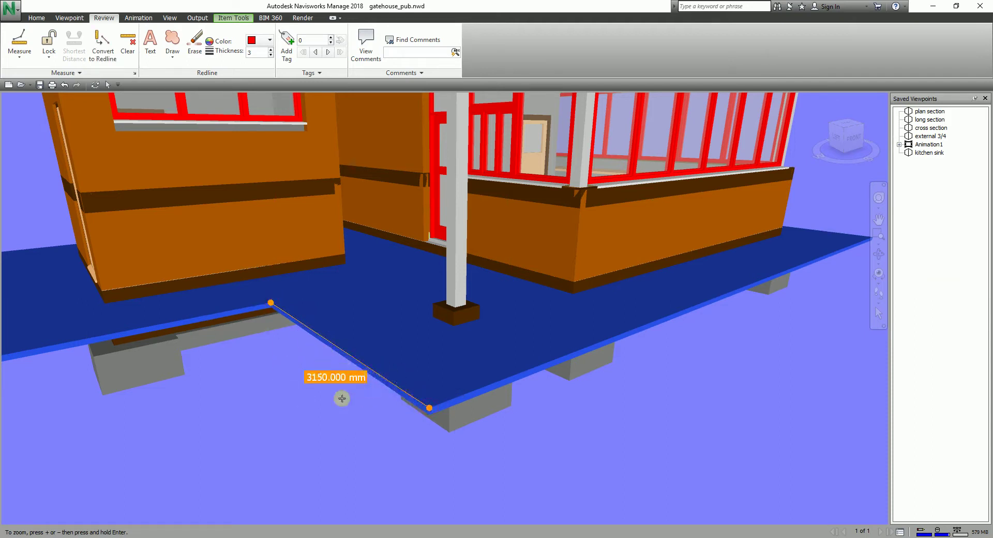
scroll(557, 354, "down", 1)
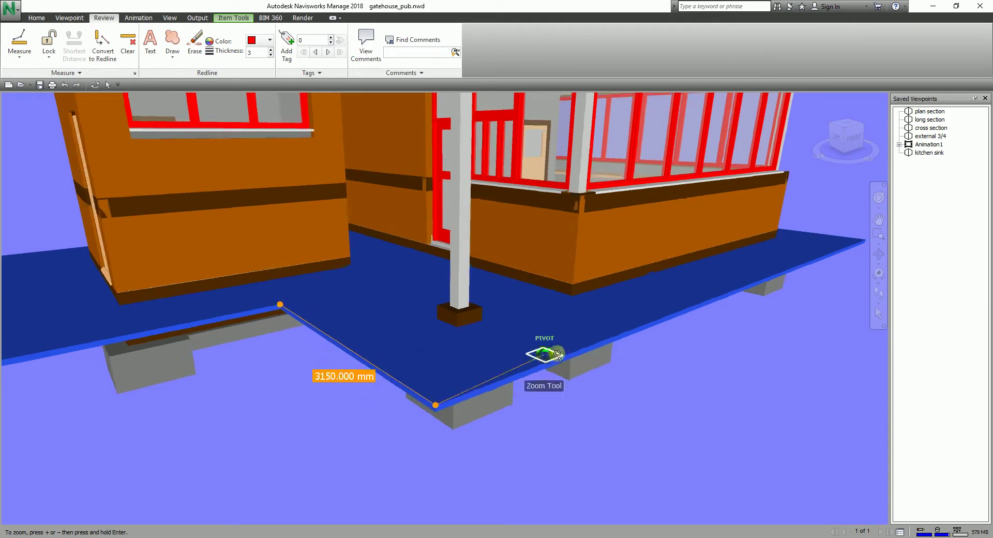
scroll(557, 354, "up", 3)
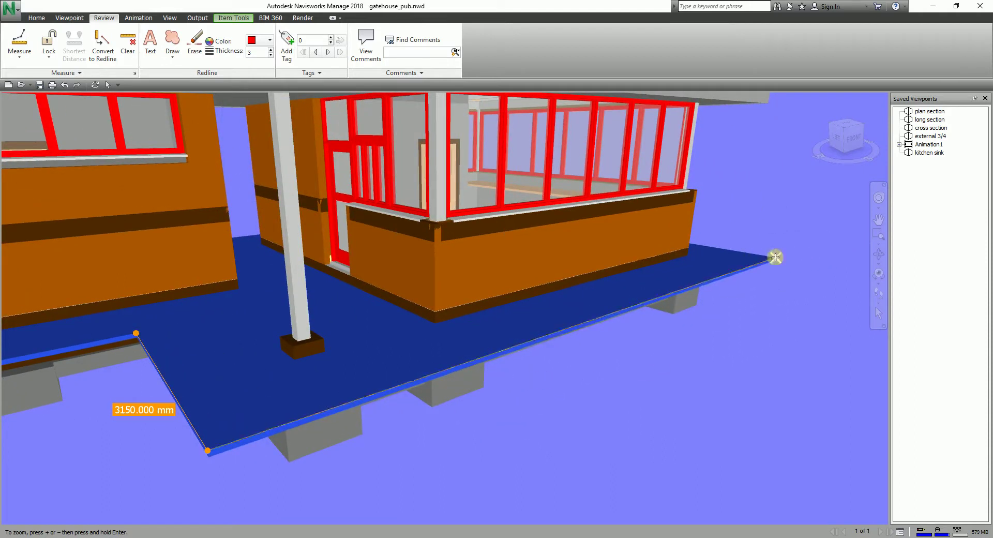
left_click(775, 257)
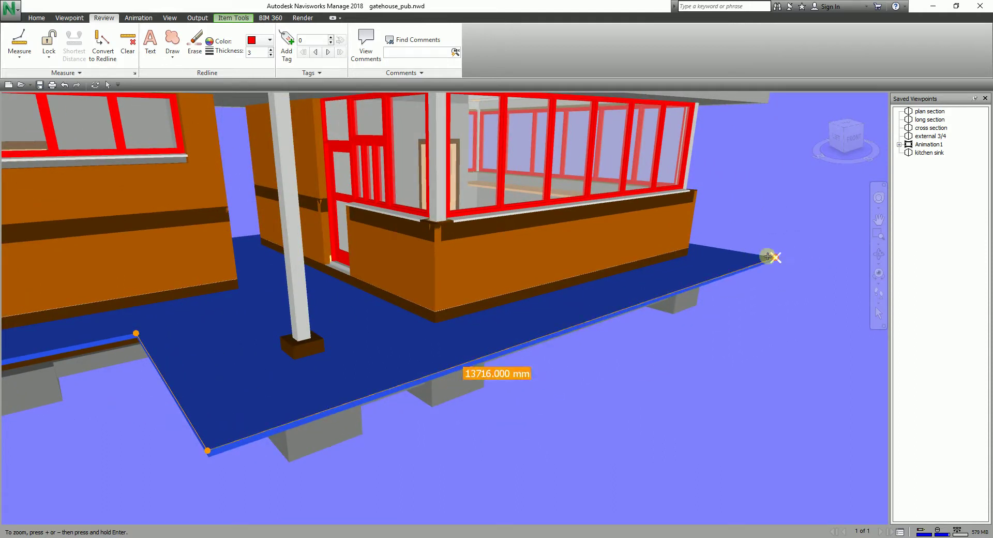
left_click(498, 376)
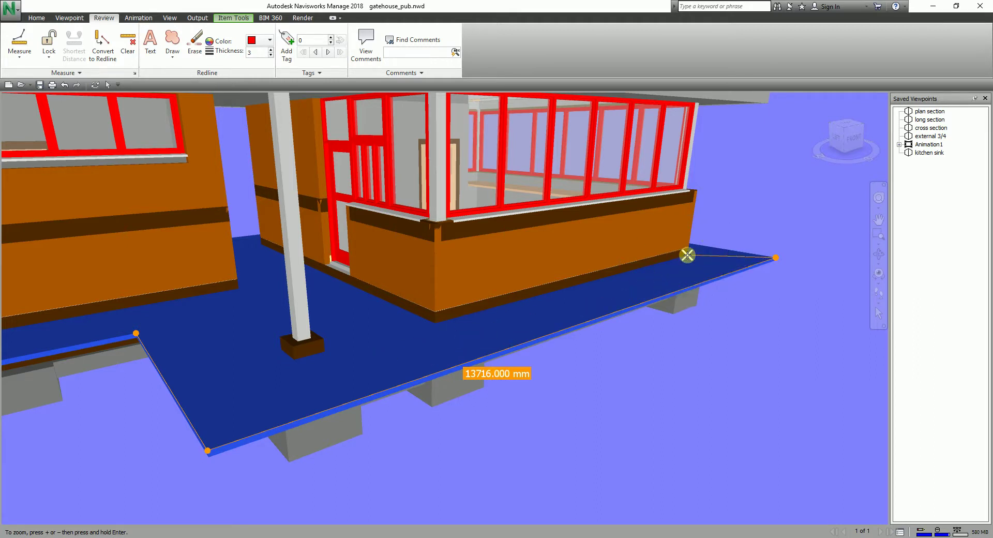
left_click(687, 255)
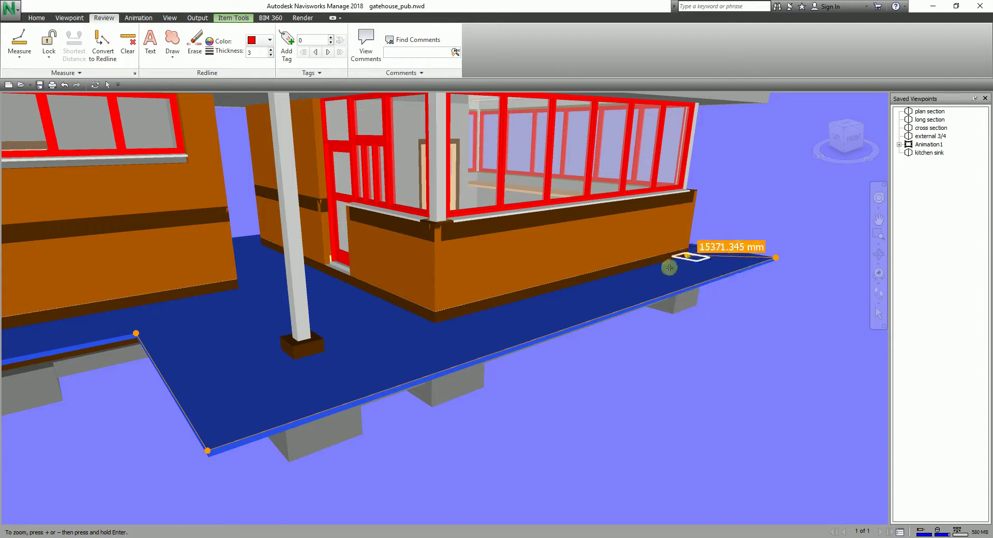
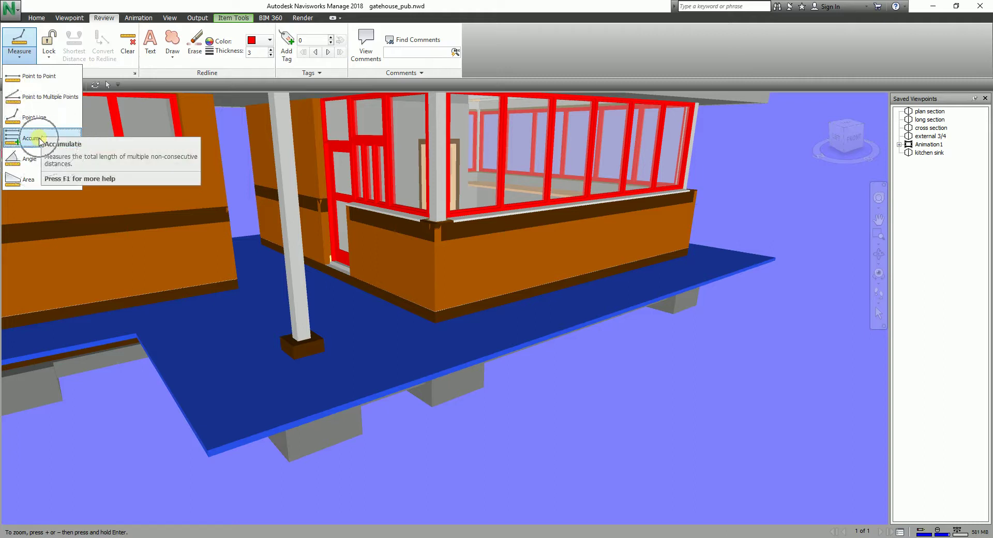
Measure the blue slab's short edge beside the column and its long front edge as a running total with Accumulate
left_click(40, 139)
middle_click_drag(222, 373, 354, 333)
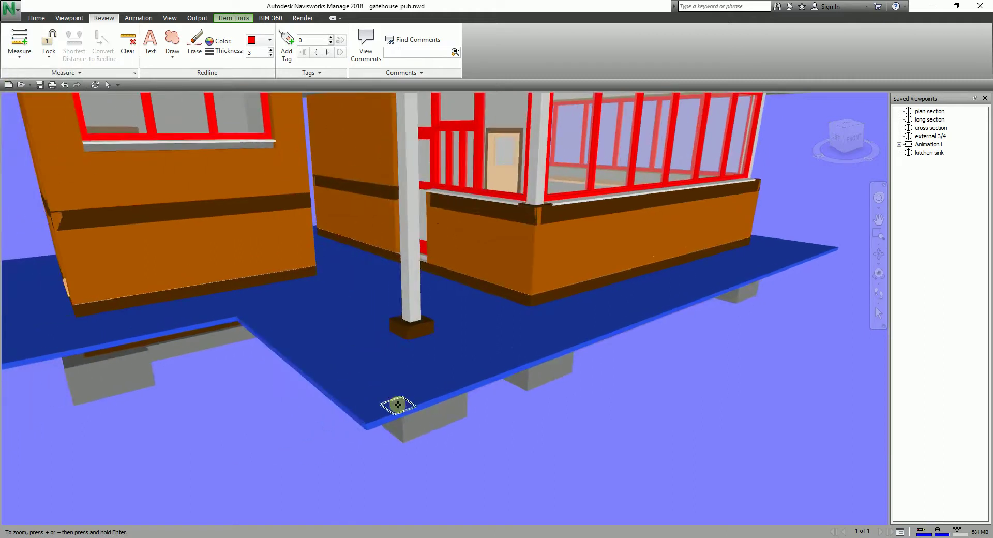
left_click(366, 423)
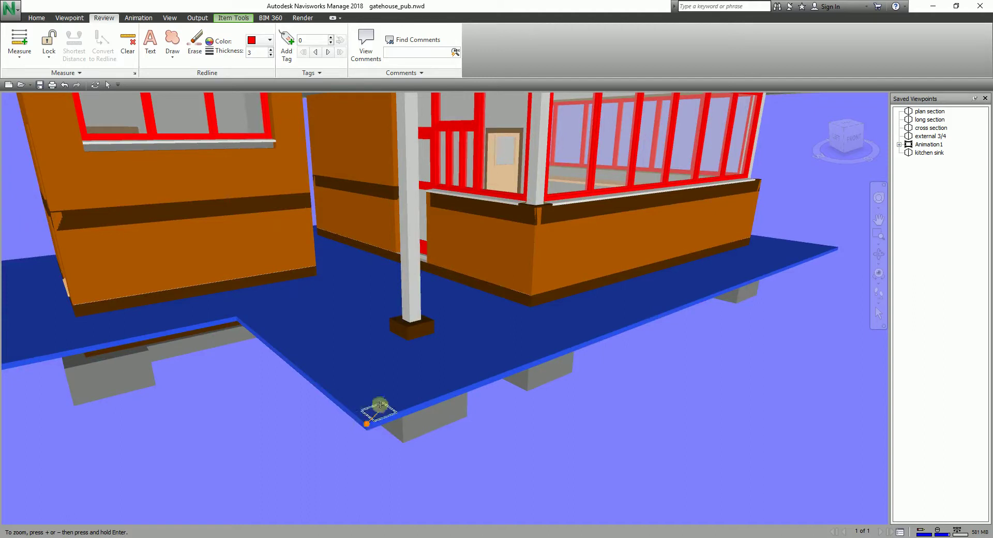
left_click(236, 315)
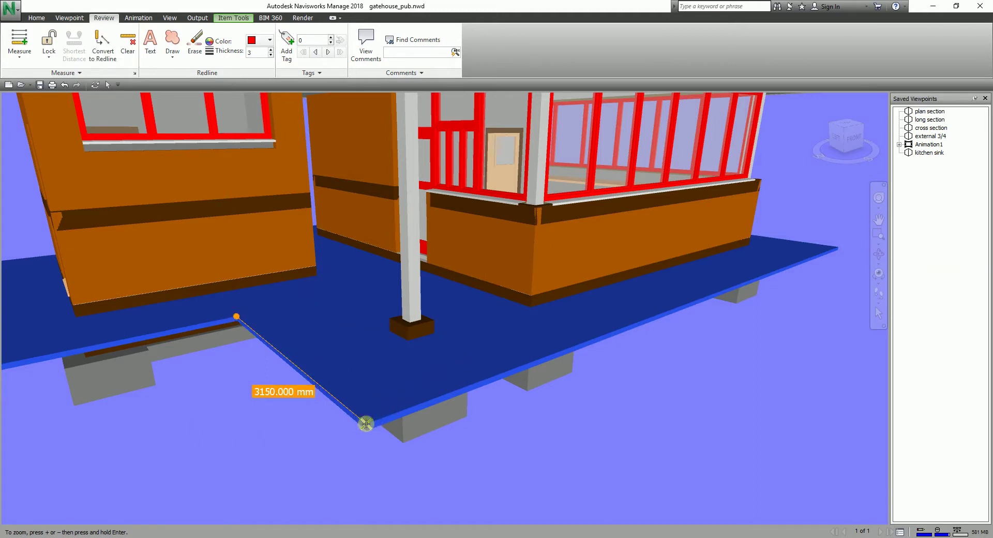
middle_click_drag(645, 379, 709, 275, "shift")
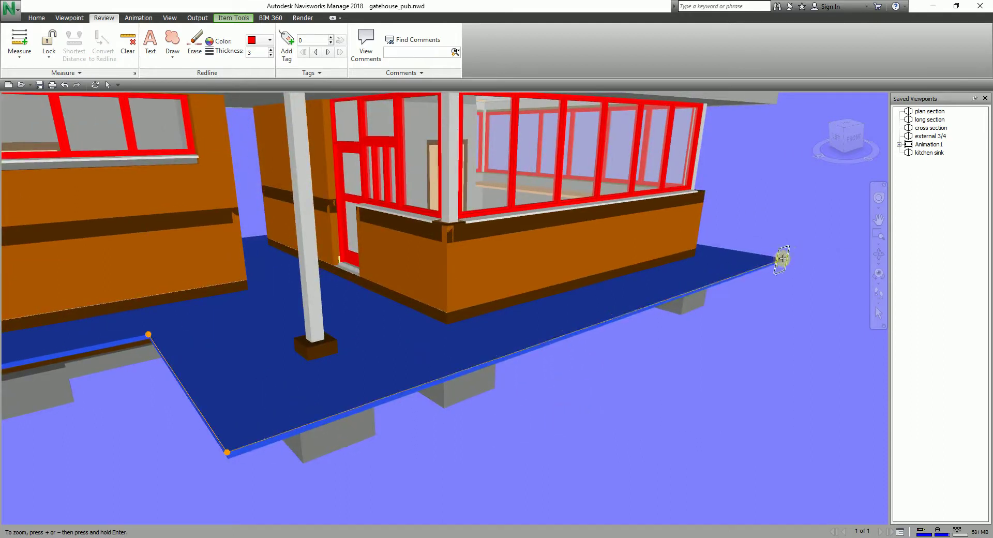
left_click(782, 255)
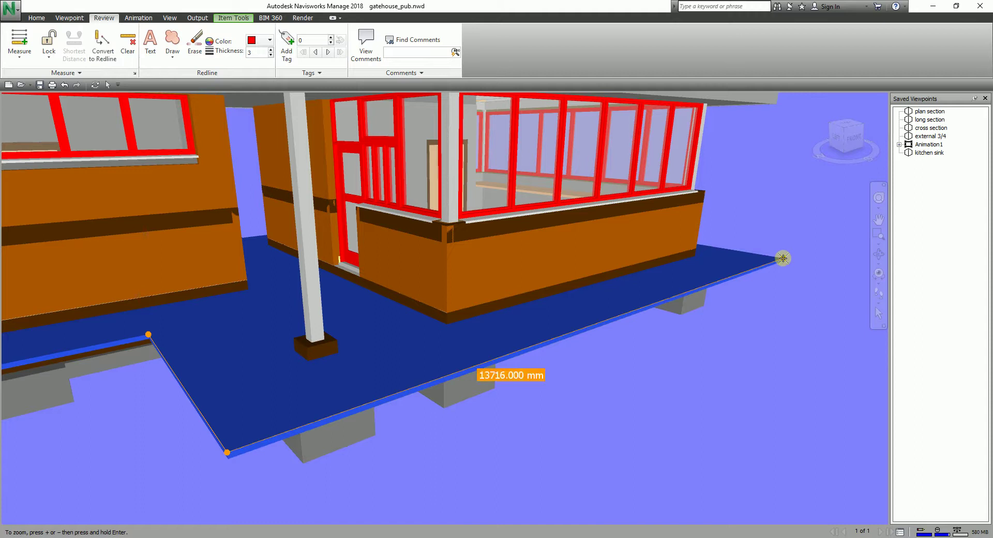
Add one upper edge of the column's brown base block to the accumulated measurement
middle_click_drag(268, 405, 593, 354)
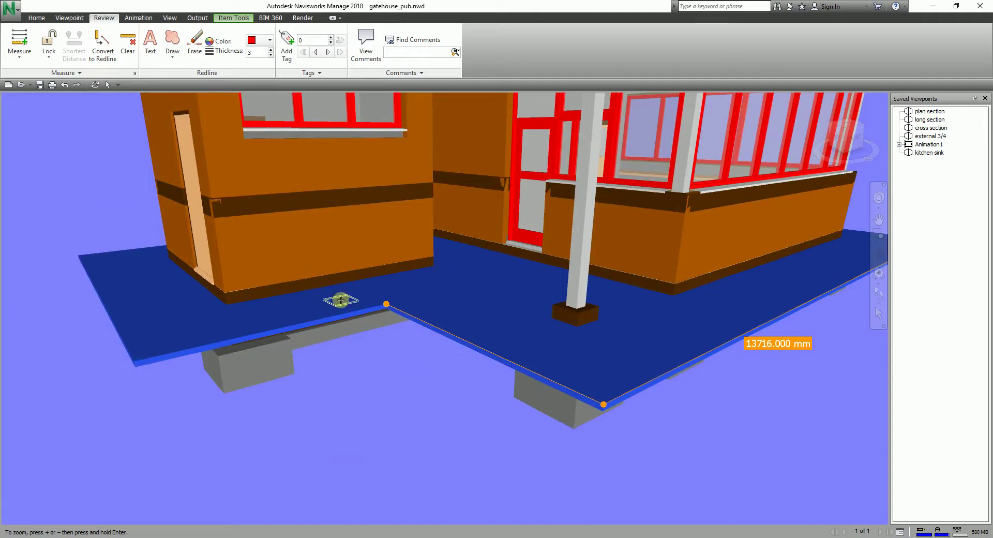
scroll(630, 324, "up", 5)
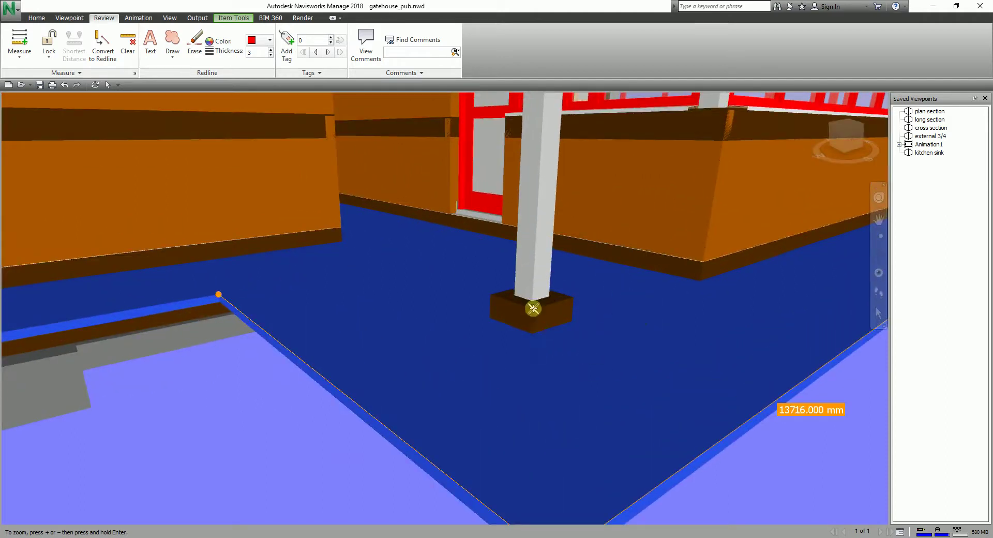
left_click(534, 311)
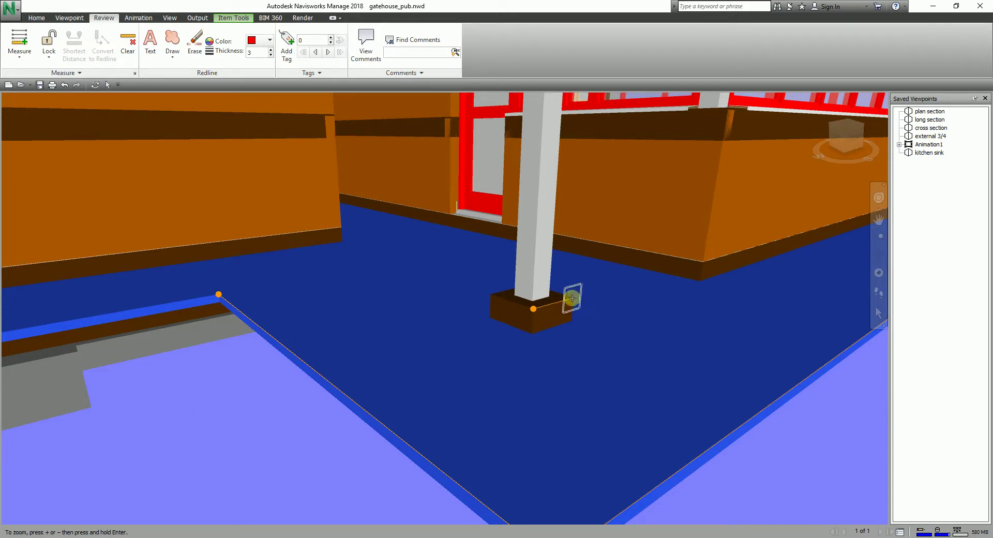
left_click(572, 297)
scroll(659, 299, "down", 2)
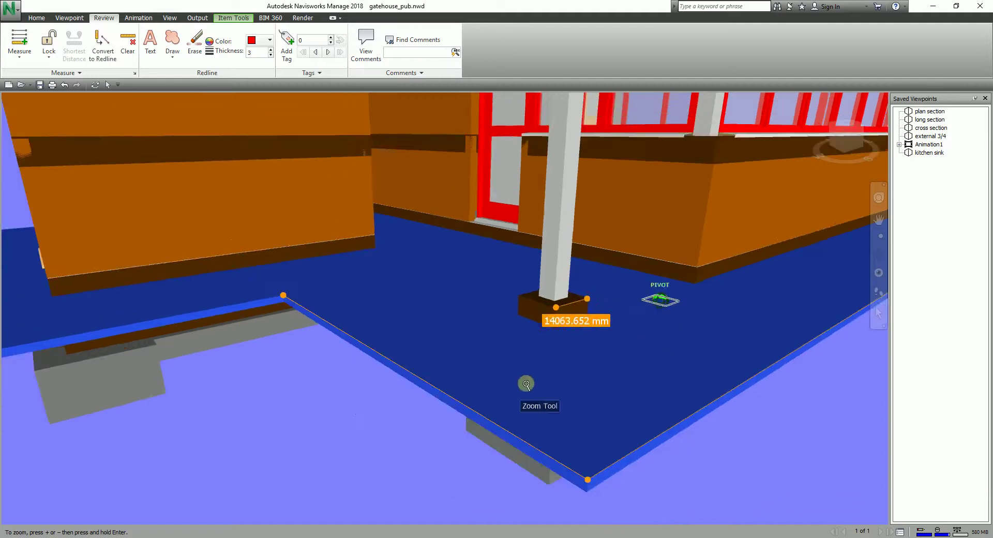
left_click_drag(579, 380, 579, 380)
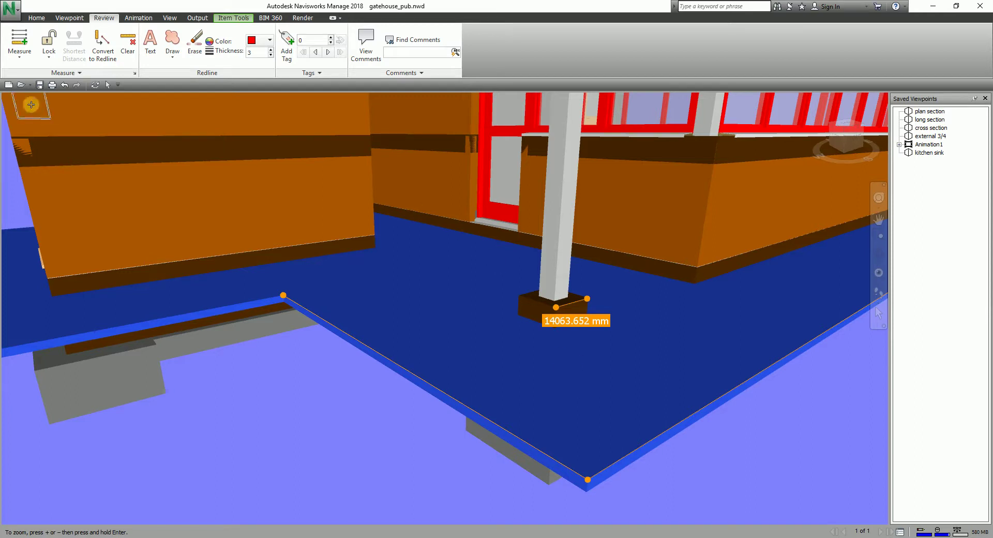
Measure the angle at the blue slab's outer corner near the column, between its short edge and long front edge
left_click(19, 54)
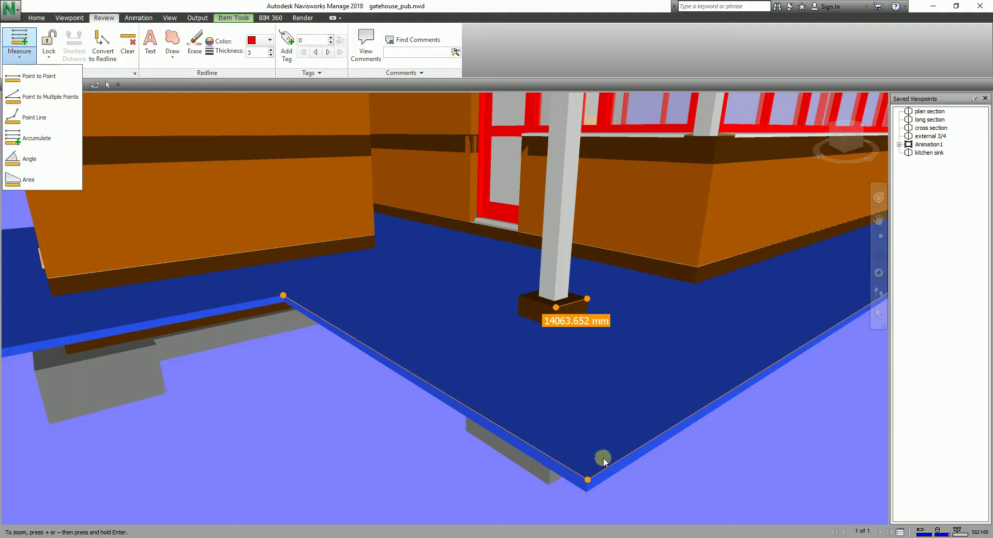
left_click(33, 159)
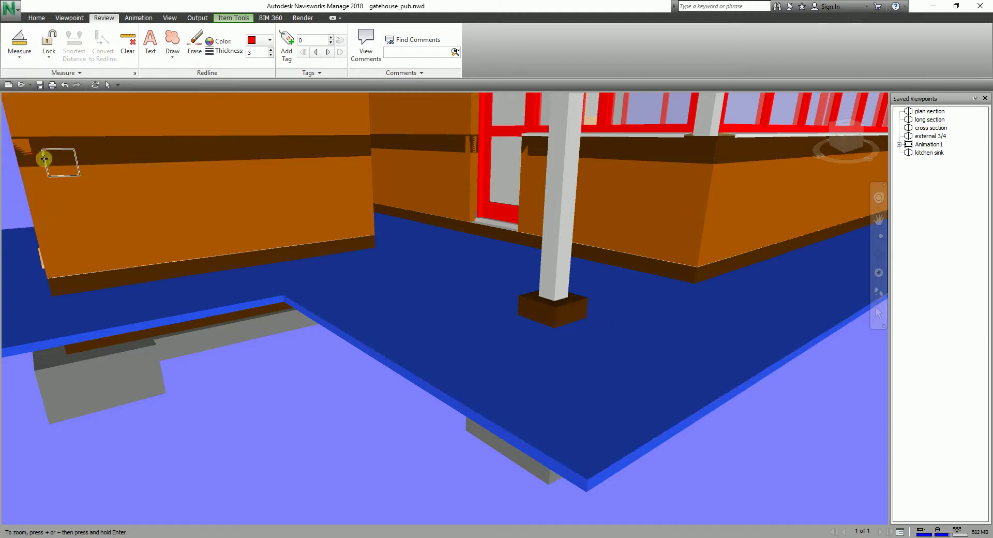
left_click(282, 295)
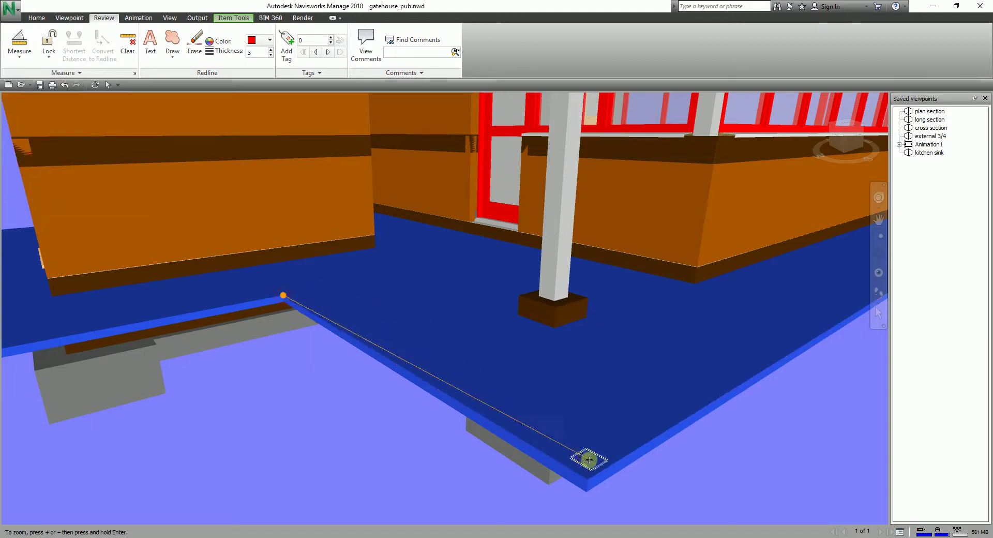
left_click(588, 479)
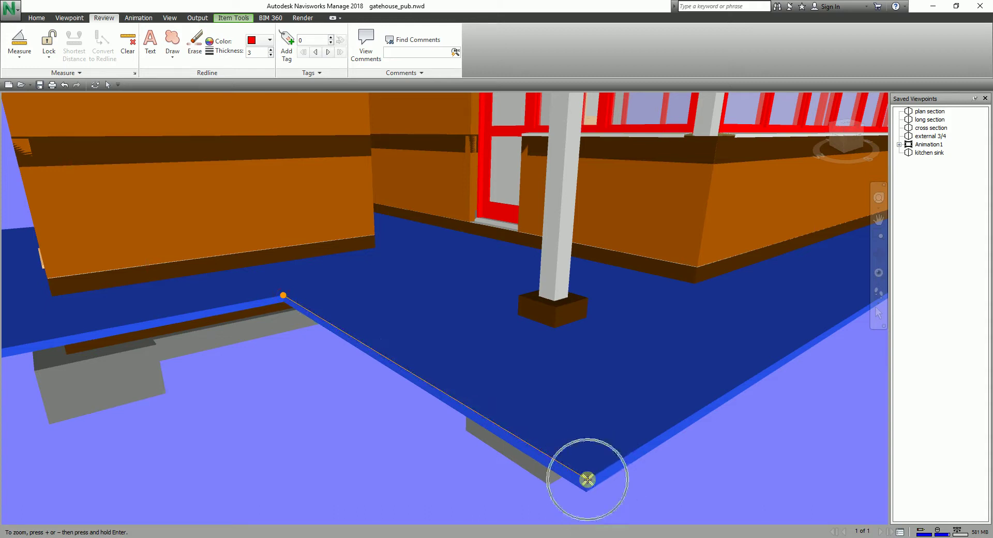
middle_click_drag(698, 390, 616, 337)
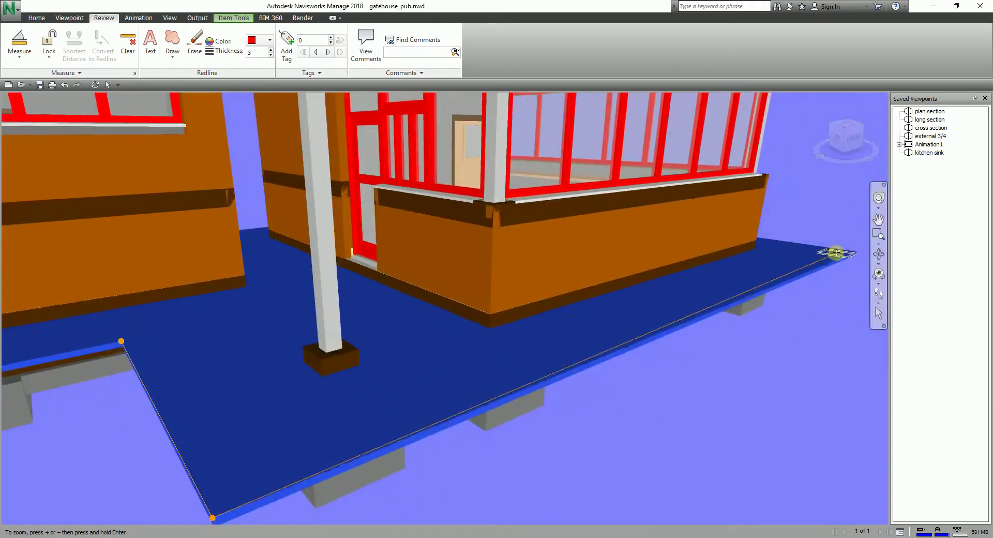
left_click(535, 382)
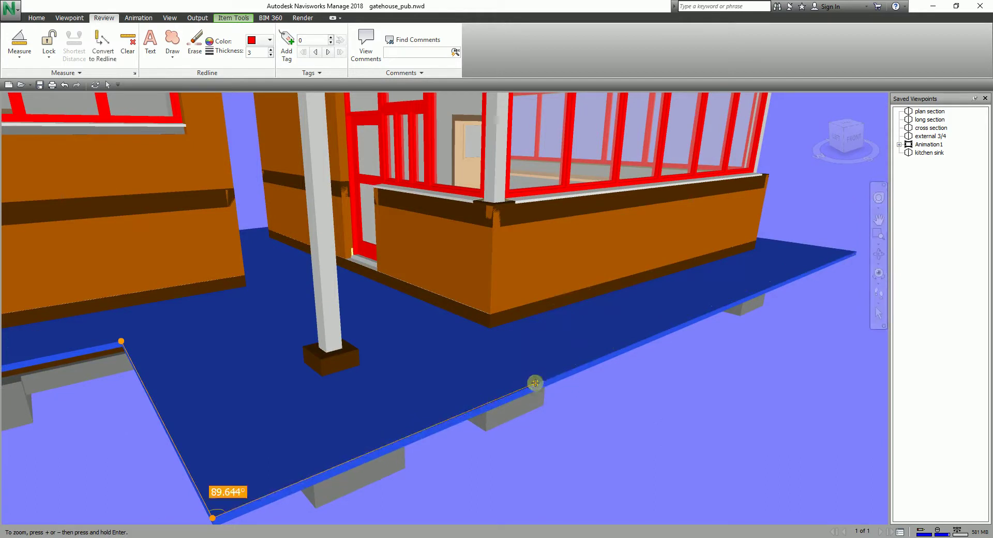
Measure the angle at the lower front corner of the column's brown base block, between its vertical and bottom edges
middle_click_drag(273, 455, 338, 382)
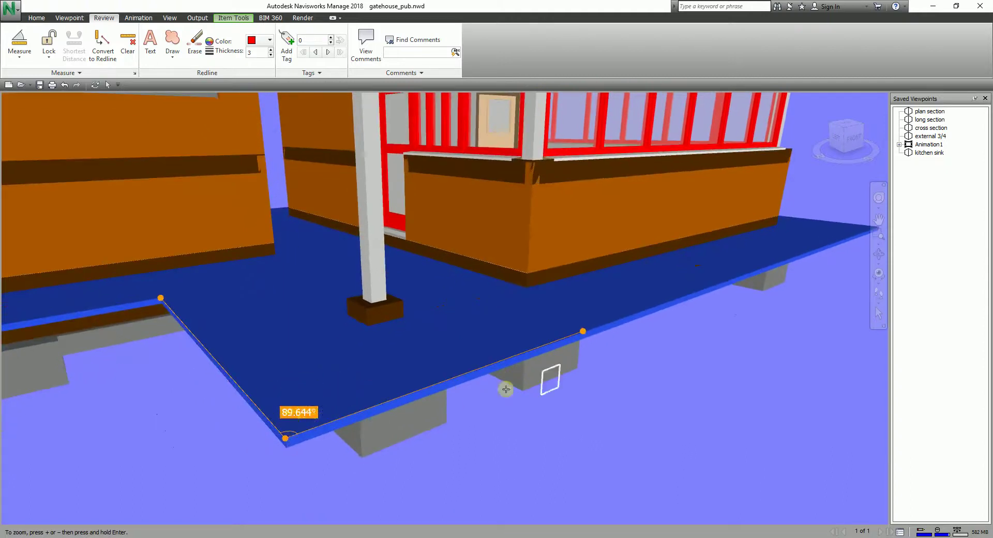
middle_click_drag(715, 290, 668, 281)
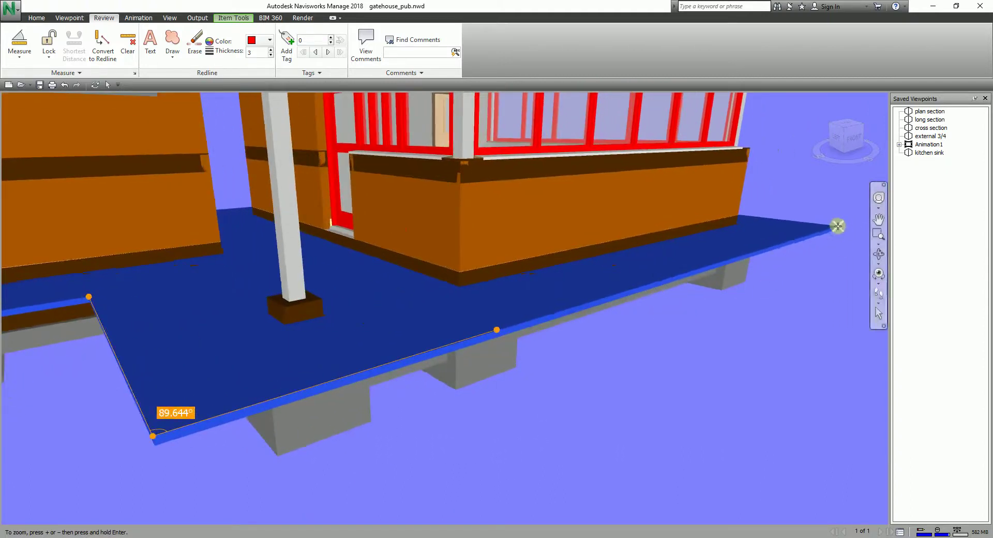
middle_click_drag(348, 350, 576, 390)
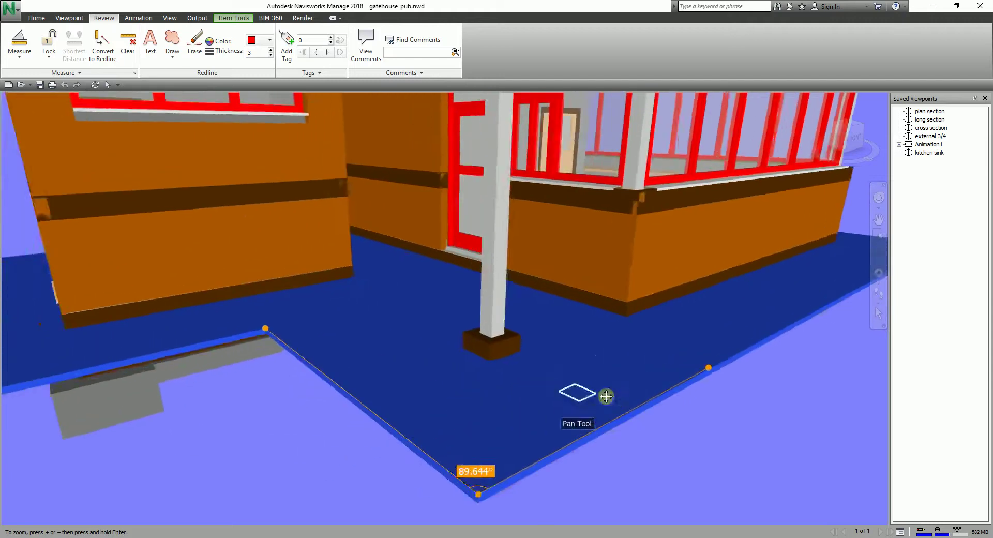
scroll(572, 357, "up", 5)
scroll(537, 375, "up", 3)
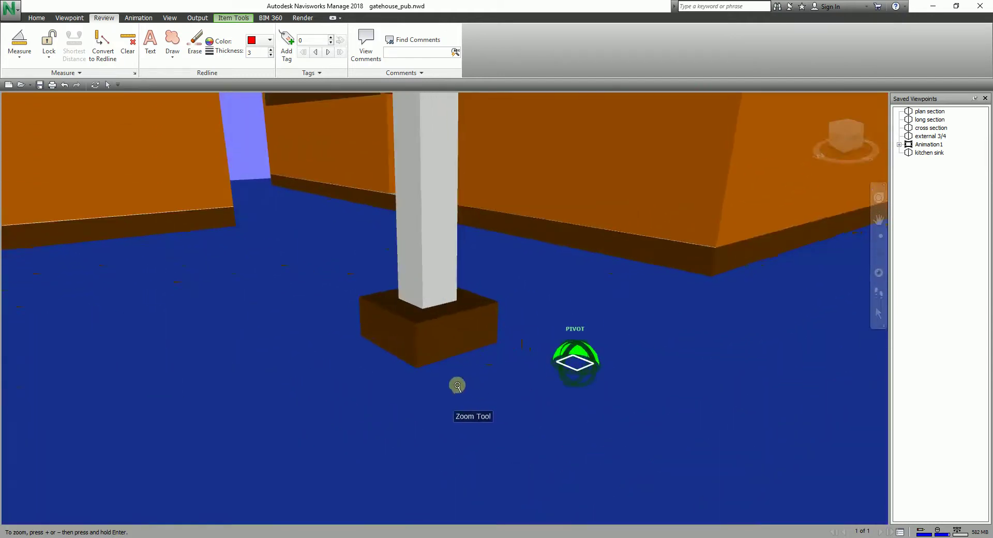
left_click(415, 323)
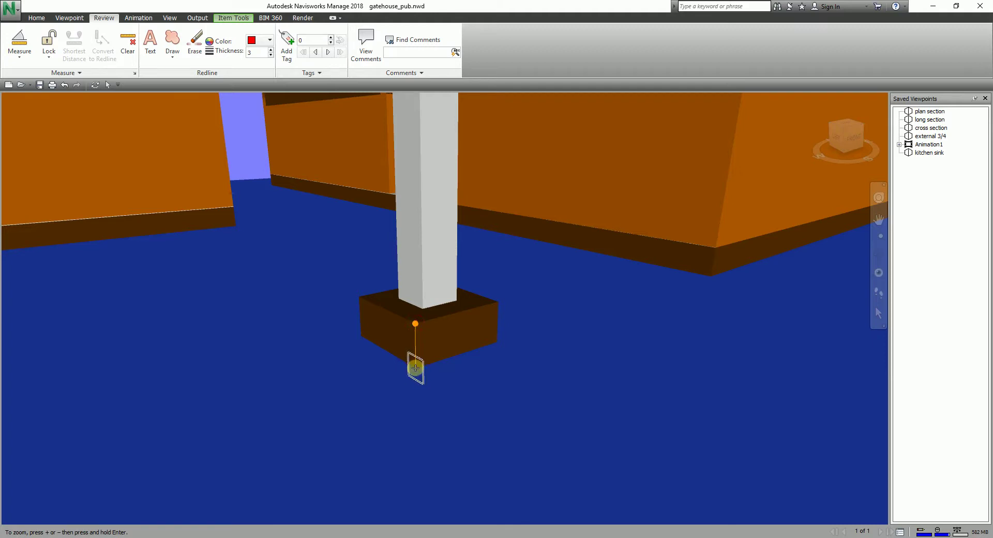
left_click(415, 368)
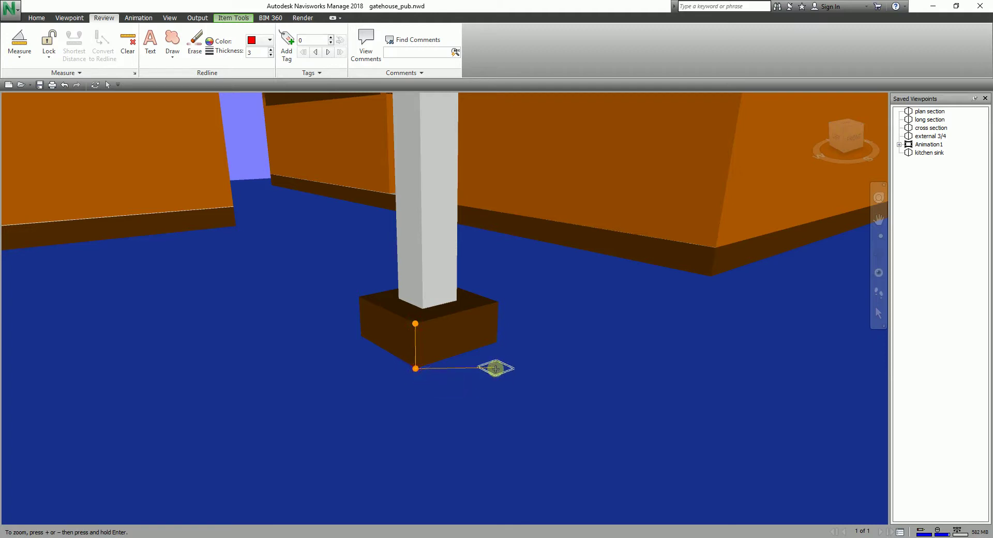
left_click(499, 342)
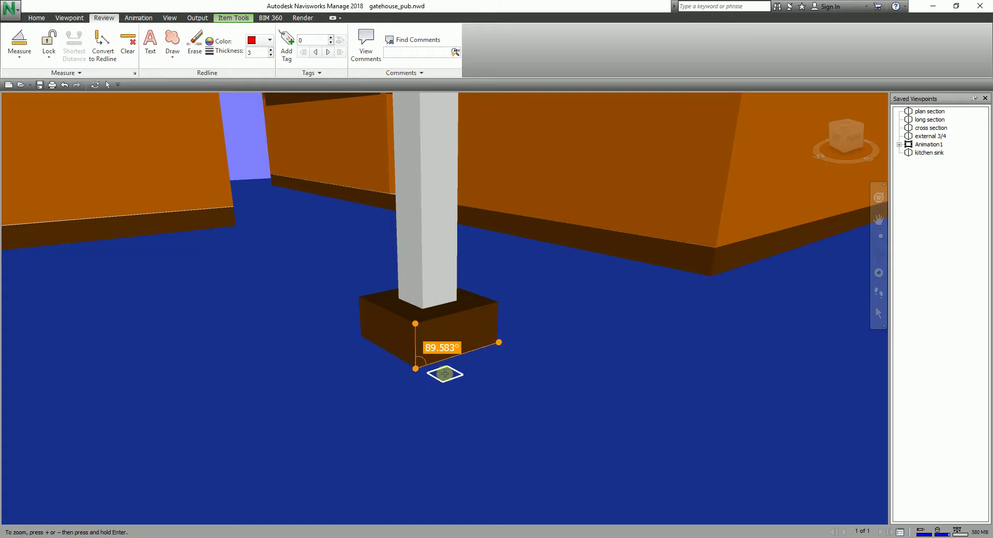
Measure the angle at the narrow roof wing's outer front corner, between the parapet's end edge and the edge running to the notch
scroll(445, 378, "down", 3)
scroll(439, 351, "down", 5)
mouse_move(438, 351)
middle_mouse_down("shift")
mouse_move(444, 337)
mouse_move(439, 346)
middle_mouse_up("shift")
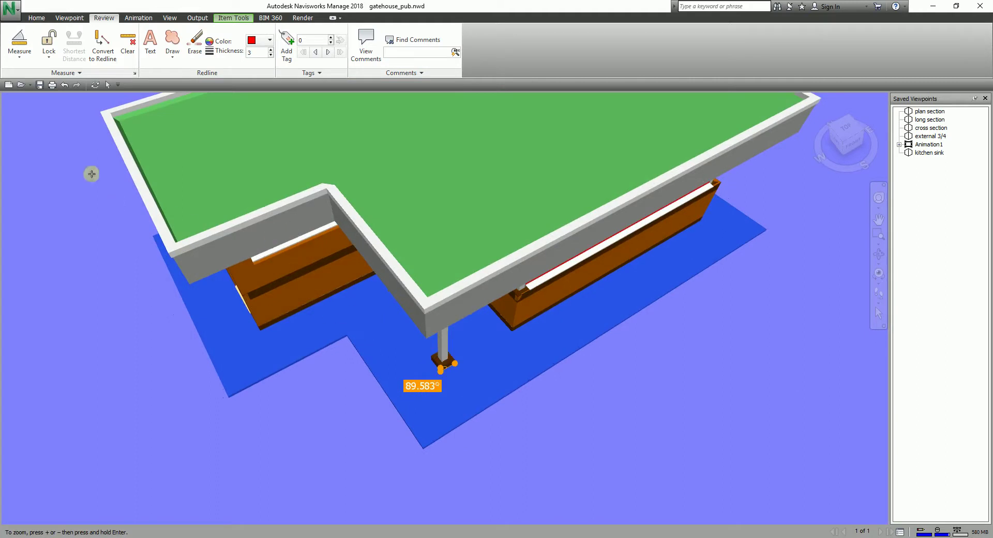
scroll(180, 241, "up", 4)
scroll(179, 241, "up", 3)
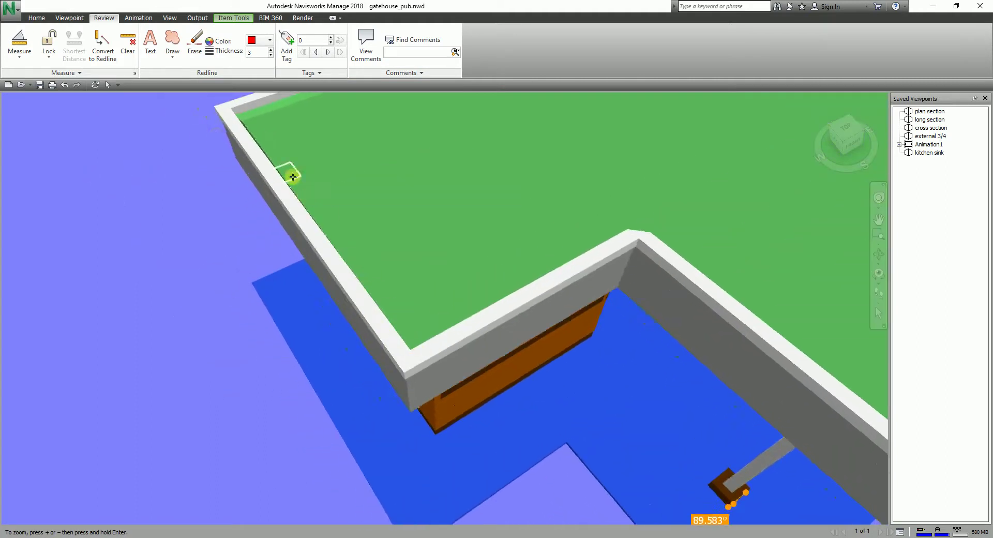
left_click(214, 106)
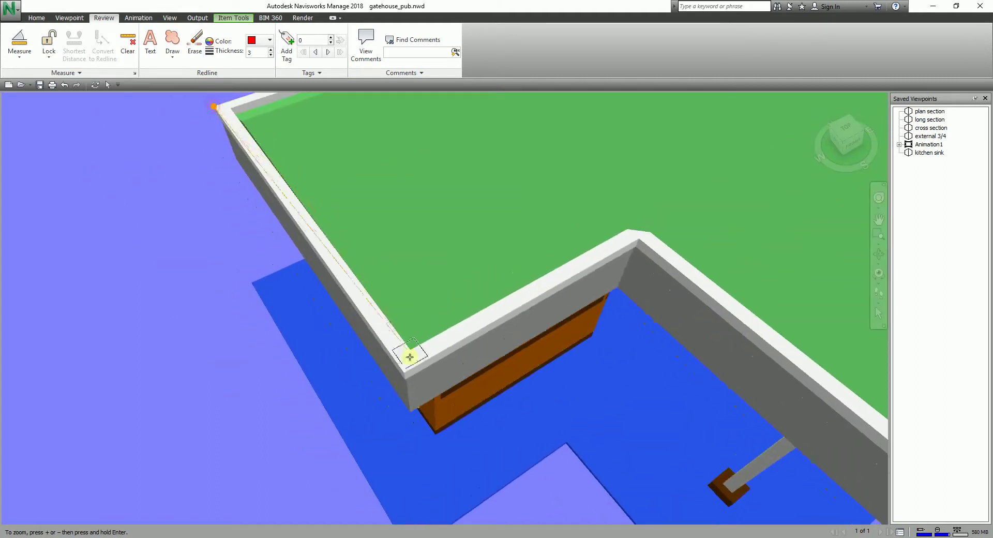
left_click(404, 372)
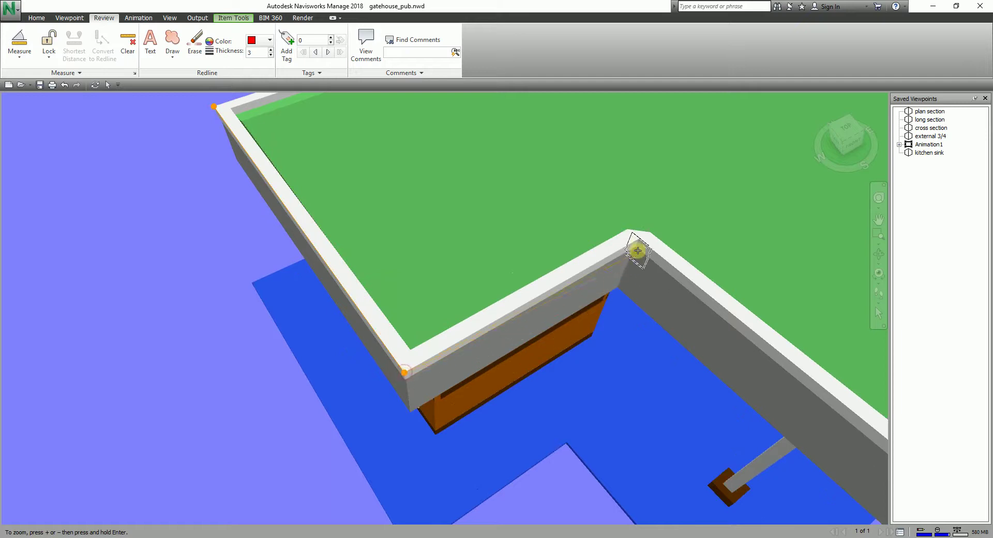
left_click(640, 238)
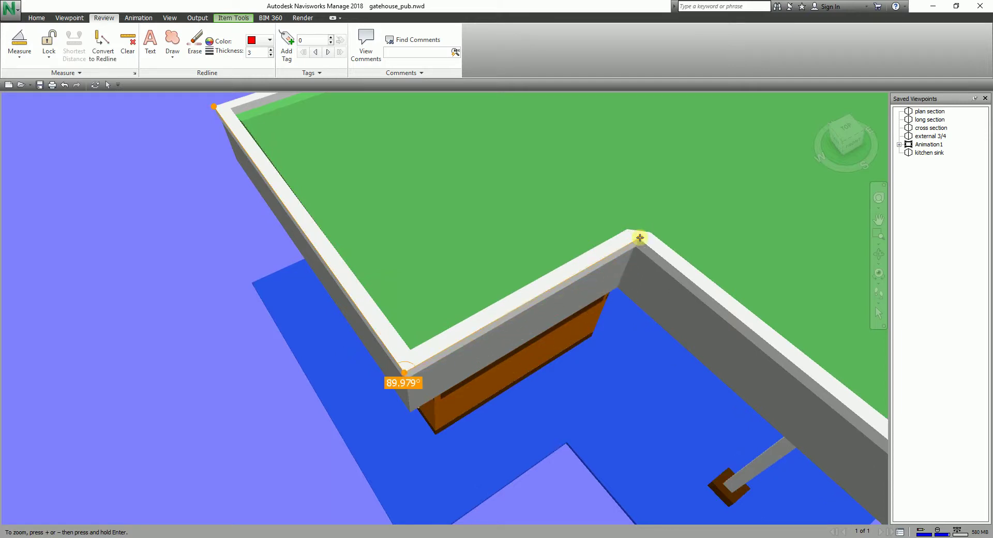
Measure the green roof's area from the narrow wing's rear corner, through its front corner, to both points at the notch
scroll(406, 349, "down", 3)
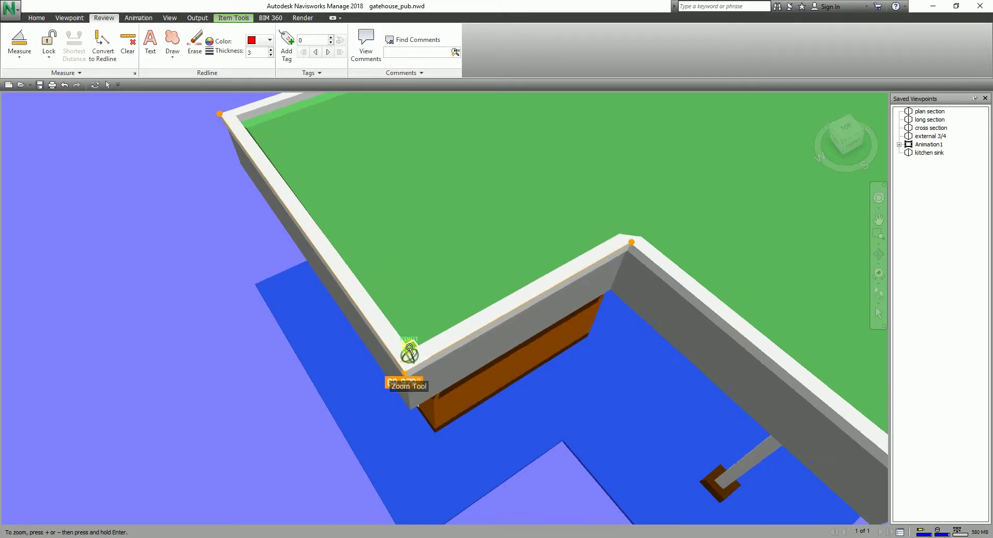
mouse_move(598, 291)
middle_mouse_down("shift")
mouse_move(377, 248)
mouse_move(554, 288)
mouse_move(645, 270)
mouse_move(567, 196)
mouse_move(529, 215)
mouse_move(636, 237)
mouse_move(421, 373)
mouse_move(490, 299)
middle_mouse_up("shift")
left_click(19, 49)
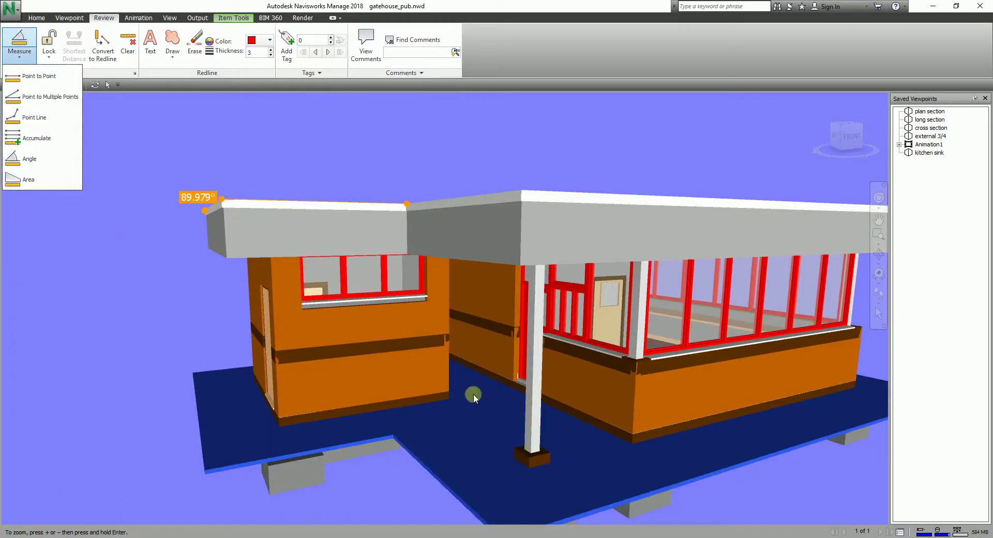
scroll(535, 408, "down", 2)
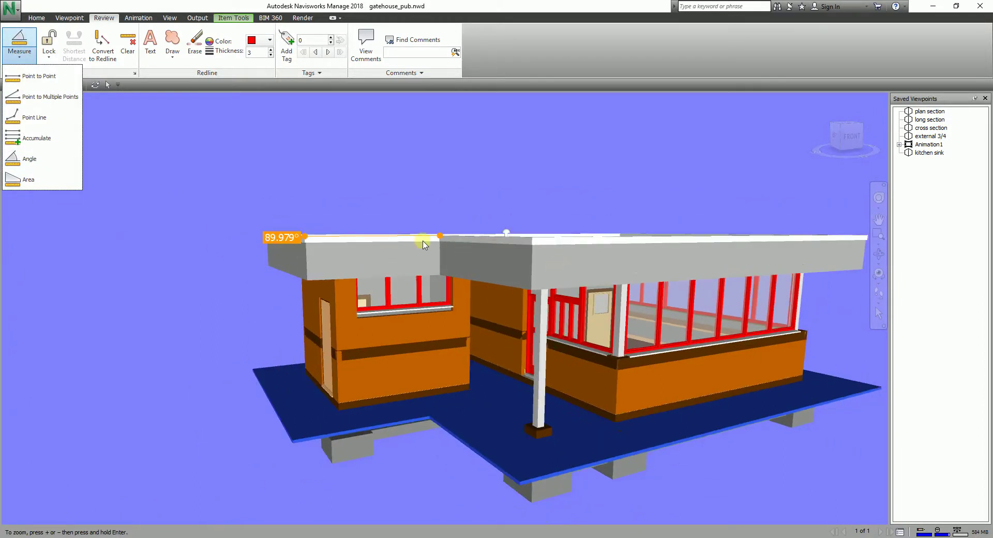
middle_click_drag(569, 290, 592, 266, "shift")
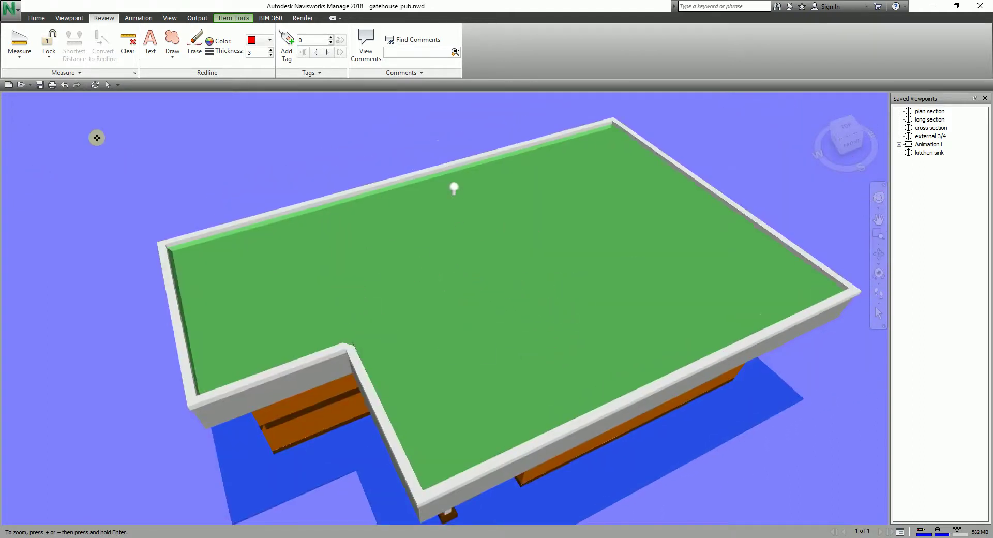
left_click(19, 54)
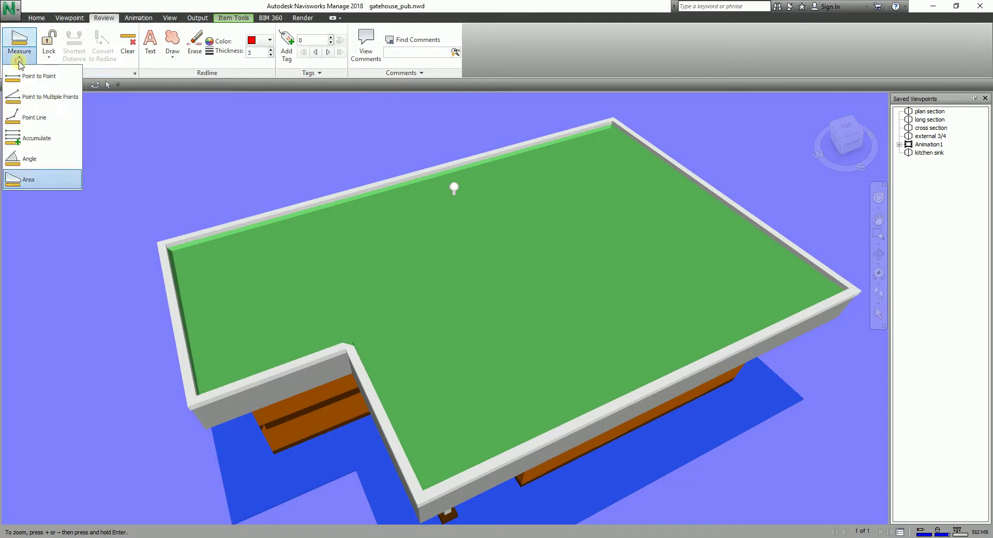
left_click(44, 180)
scroll(186, 283, "up", 2)
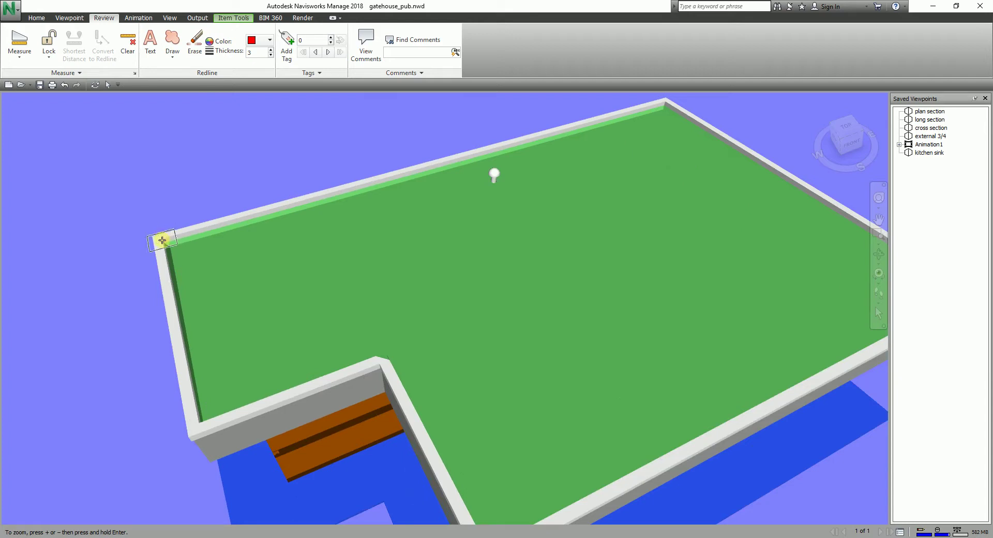
left_click(197, 425)
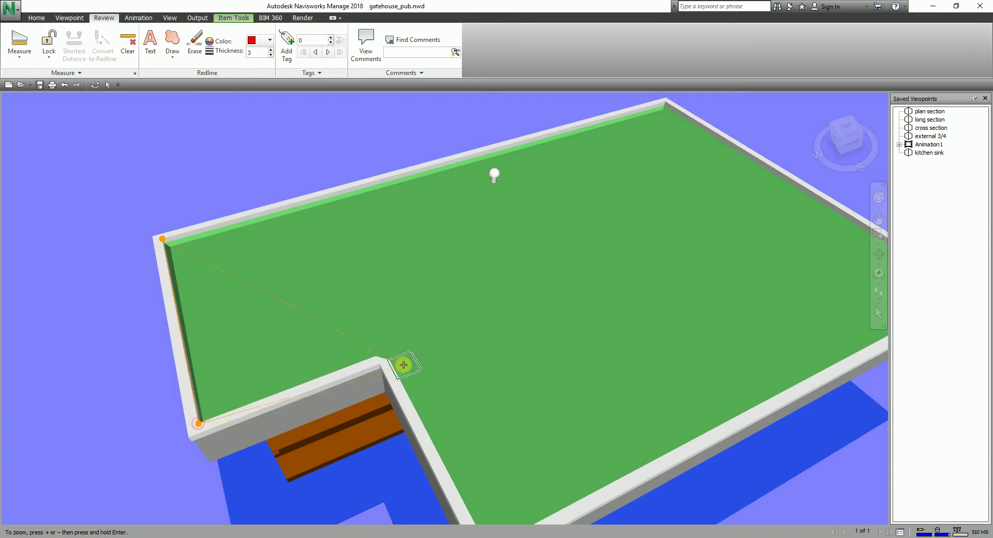
left_click(375, 355)
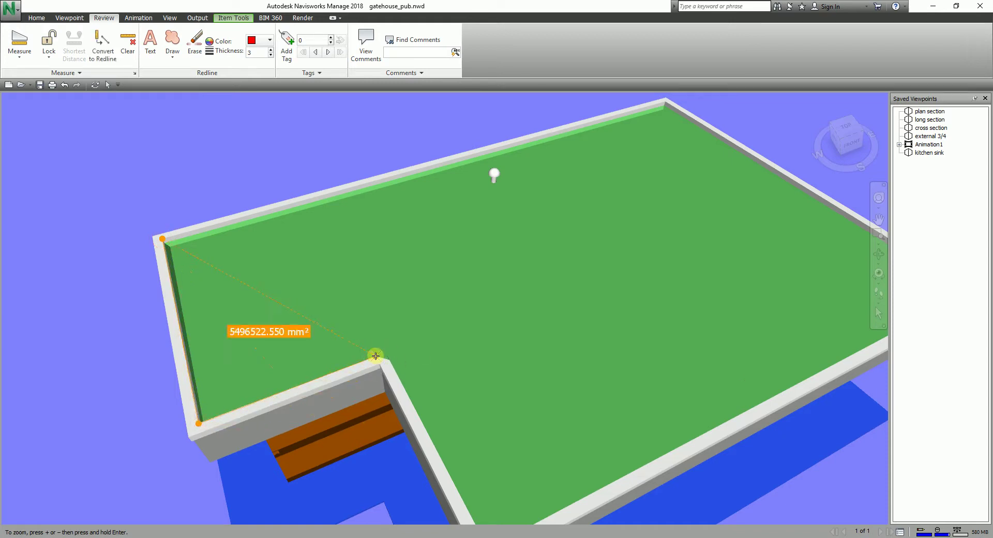
left_click(389, 359)
Extend the roof area through the corner above the column and the two corners of the far end, and clear the measurement
scroll(481, 411, "down", 2)
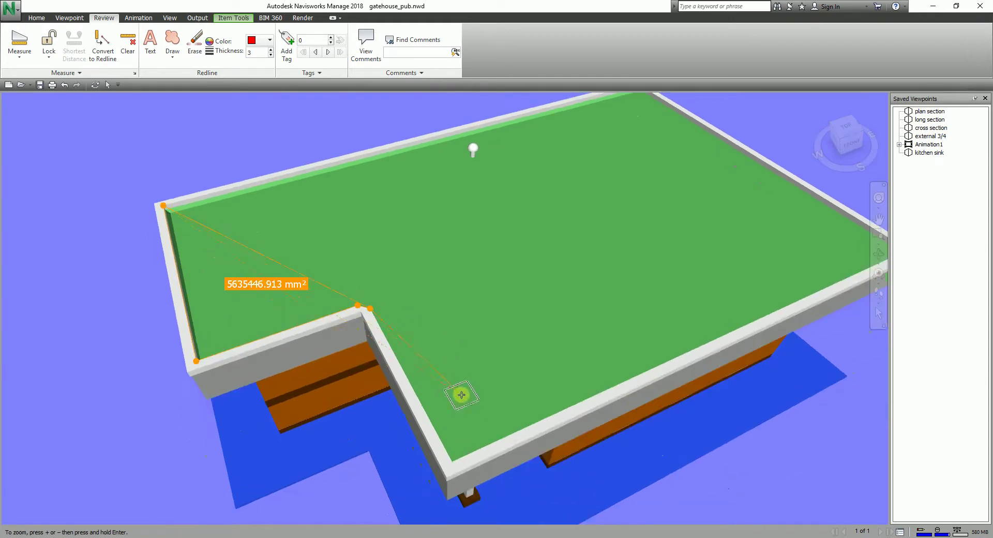
left_click(451, 462)
middle_click_drag(797, 362, 694, 370)
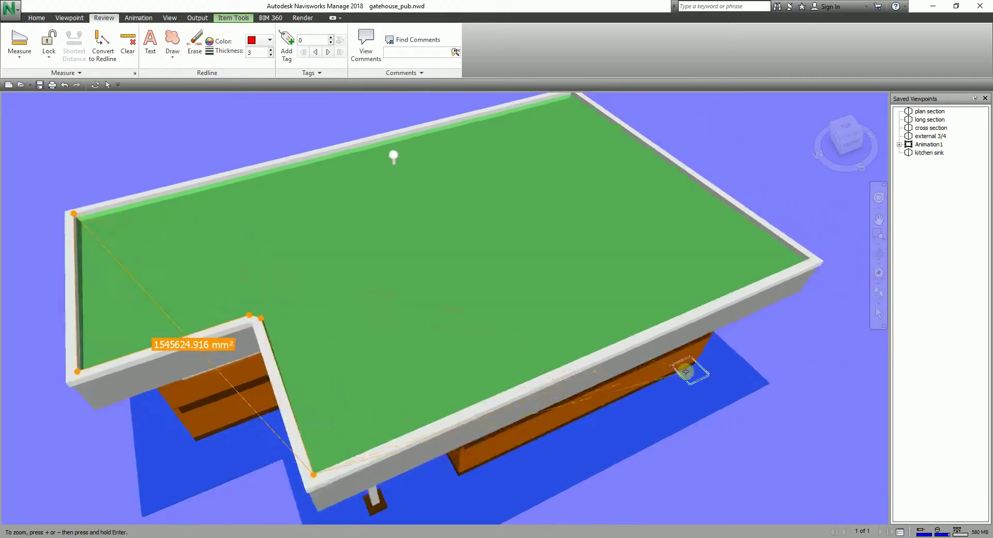
left_click(810, 259)
scroll(714, 246, "up", 2)
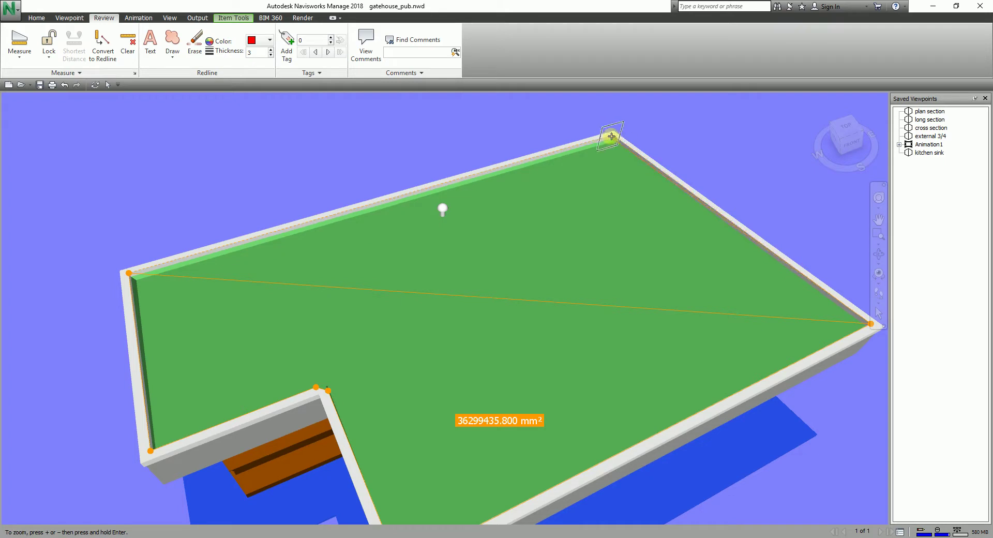
scroll(614, 134, "up", 2)
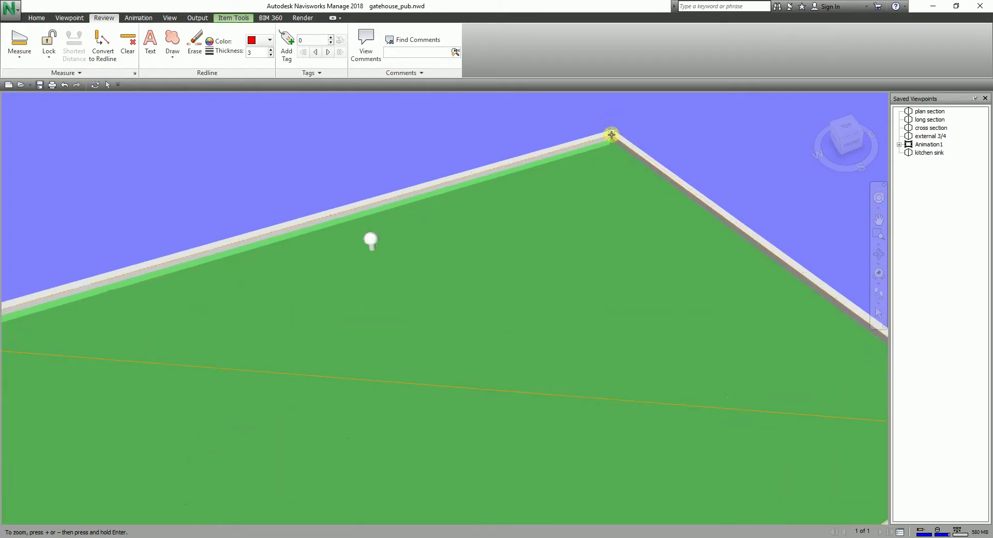
scroll(538, 200, "down", 3)
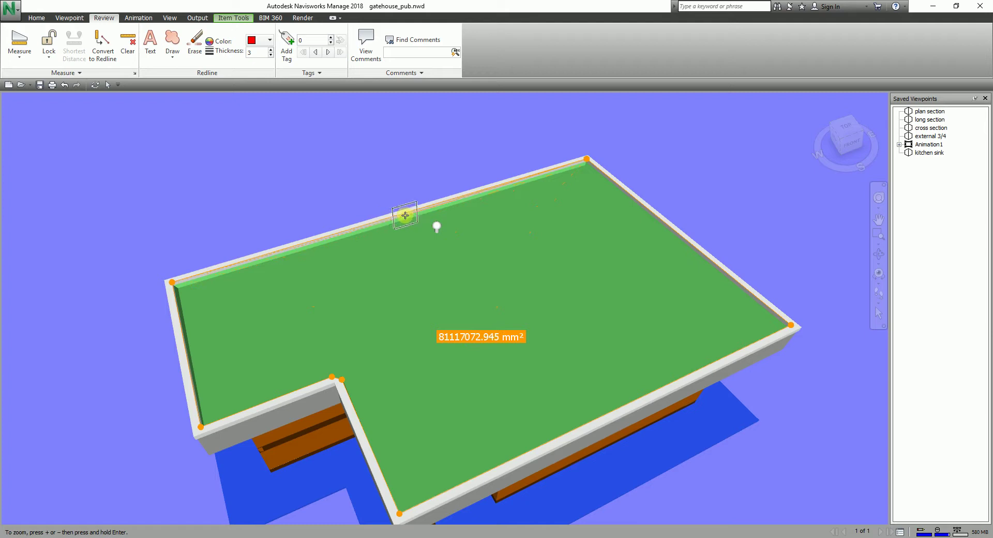
left_click(130, 46)
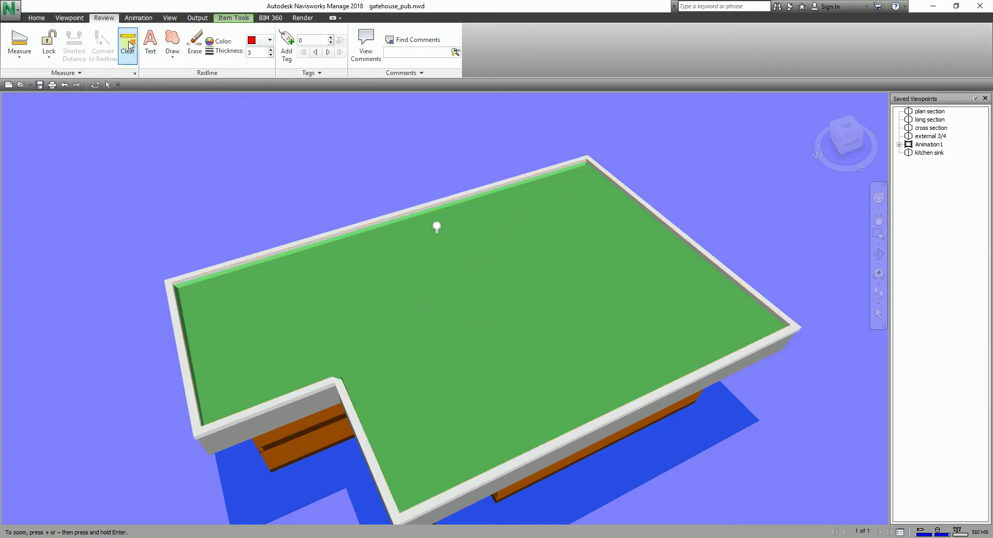
Measure the area of the orange front wall below the long window row, picking its four outer corners
left_click_drag(463, 370, 472, 315)
scroll(517, 399, "up", 2)
mouse_move(538, 402)
left_mouse_down()
mouse_move(561, 355)
mouse_move(567, 362)
mouse_move(470, 337)
left_mouse_up()
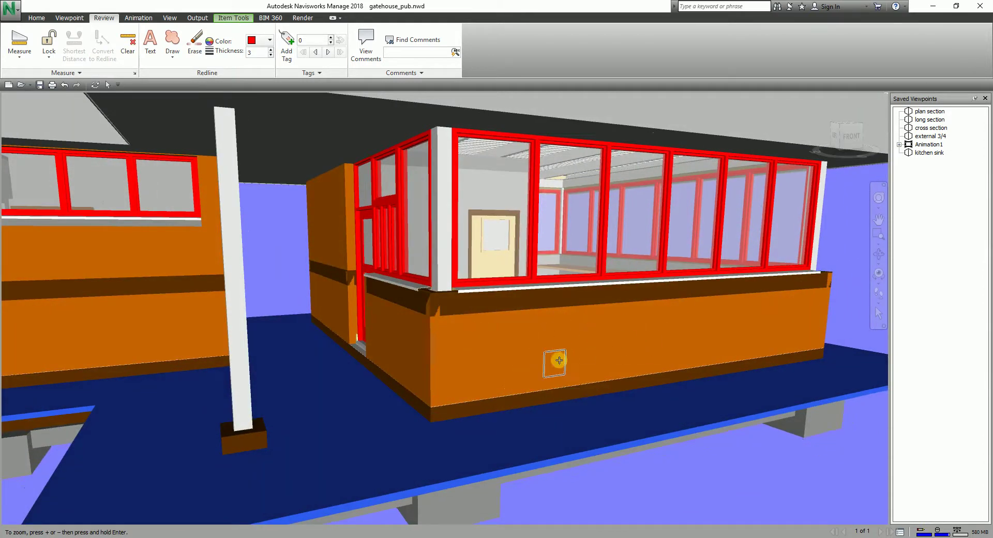
left_click(508, 357)
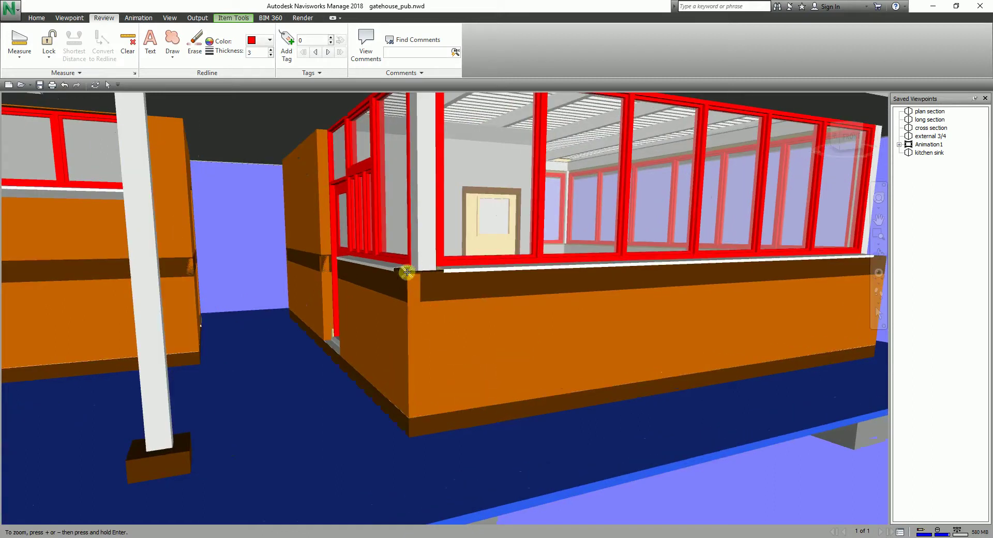
left_click(408, 275)
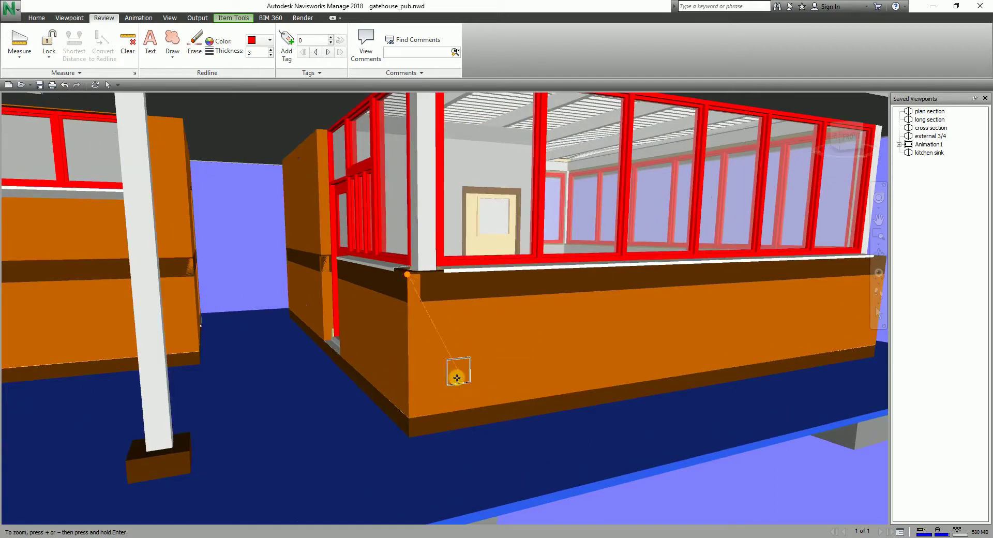
left_click(408, 437)
middle_click_drag(506, 444, 551, 460, "shift")
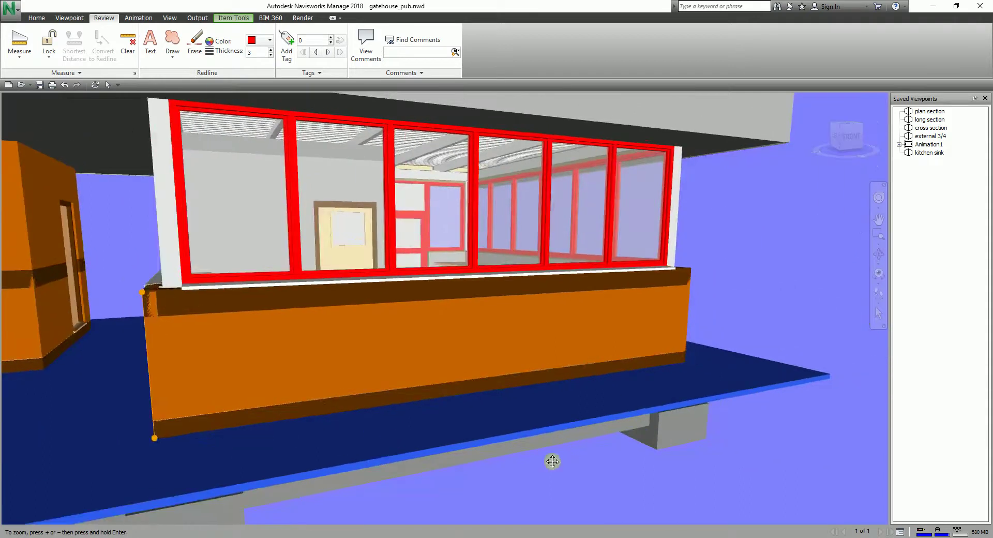
left_click(684, 362)
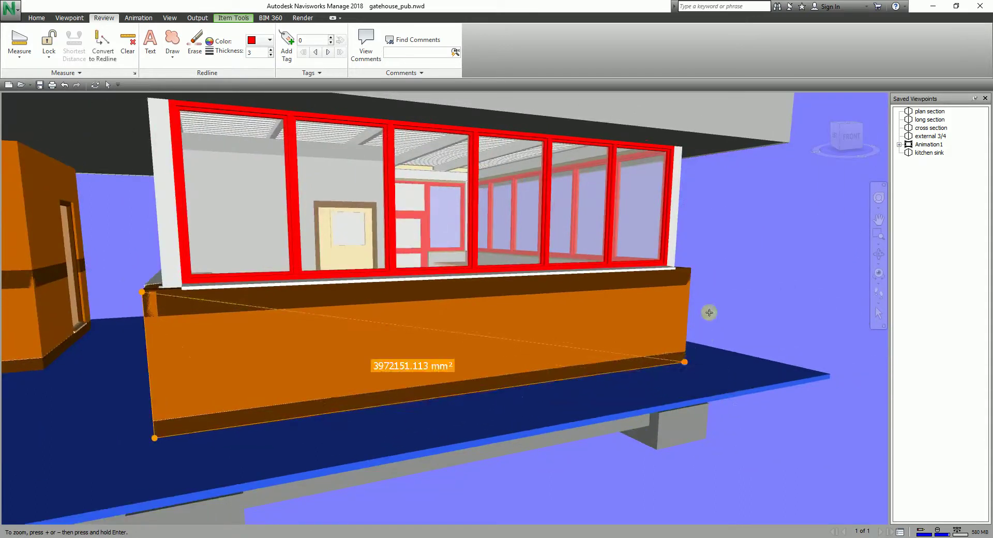
left_click(691, 267)
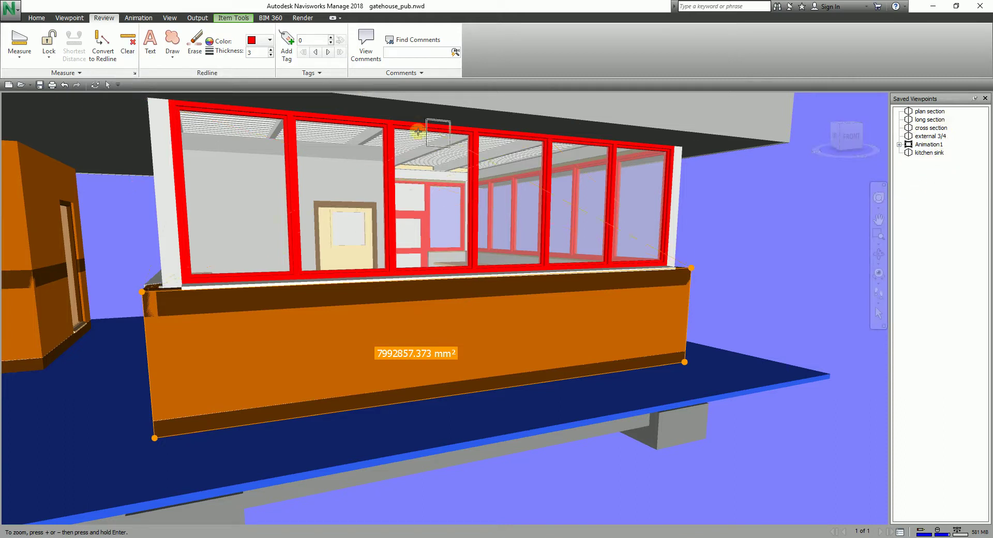
Convert the wall area measurement to a redline and rename its new saved viewpoint Front Area
left_click(101, 52)
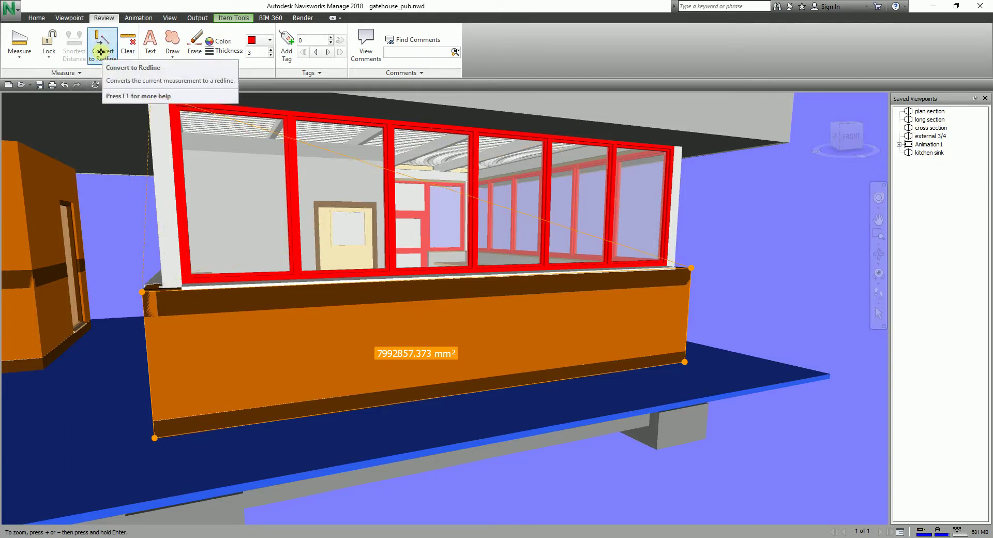
left_click(101, 52)
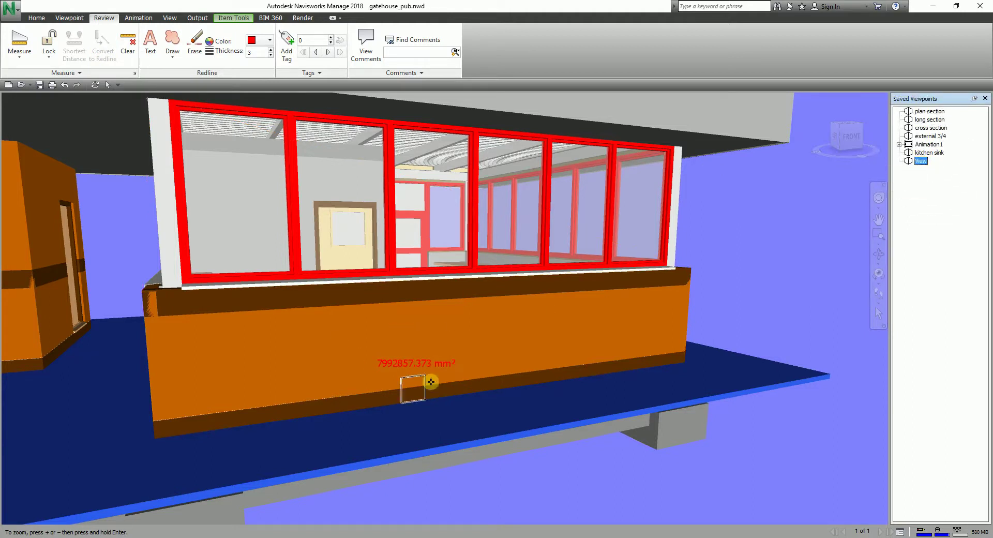
right_click(920, 161)
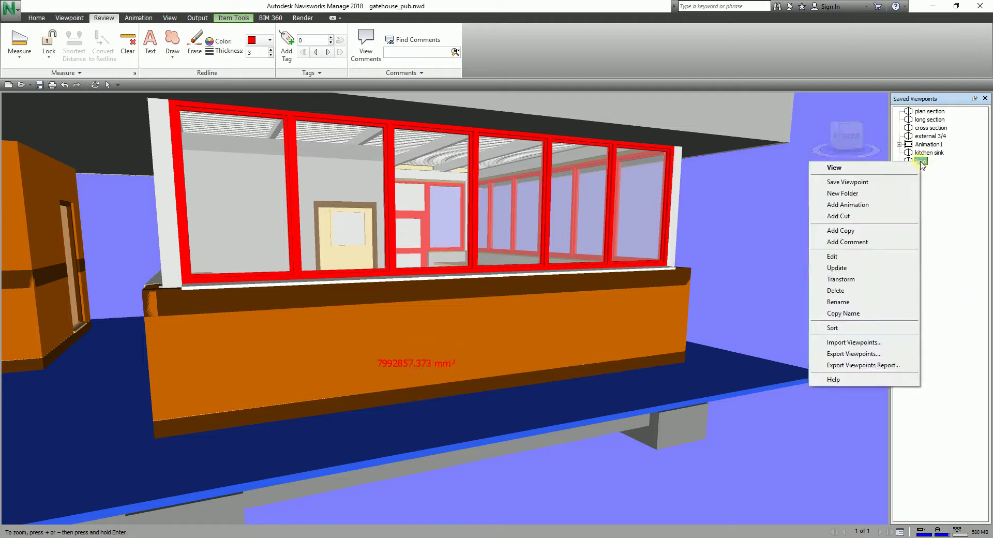
left_click(838, 302)
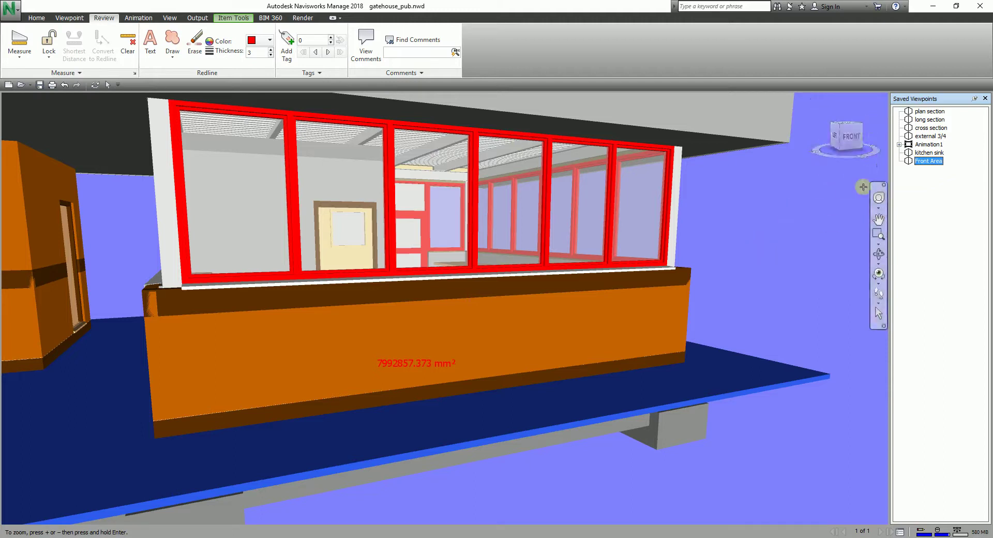
Move away to another view of the building, then recall the Front Area viewpoint to examine its area redline
left_click(879, 255)
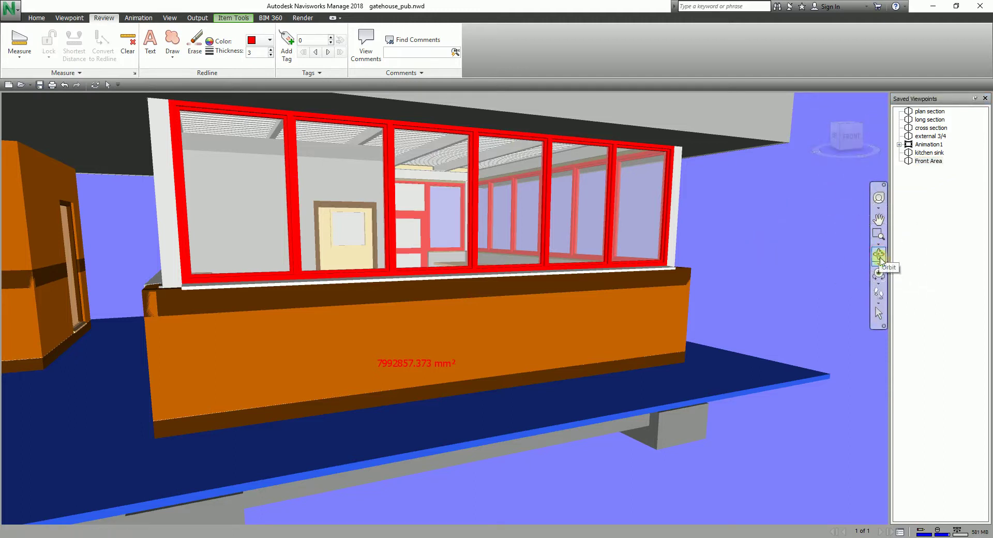
mouse_move(765, 240)
left_mouse_down()
mouse_move(755, 268)
mouse_move(643, 294)
mouse_move(807, 282)
left_mouse_up()
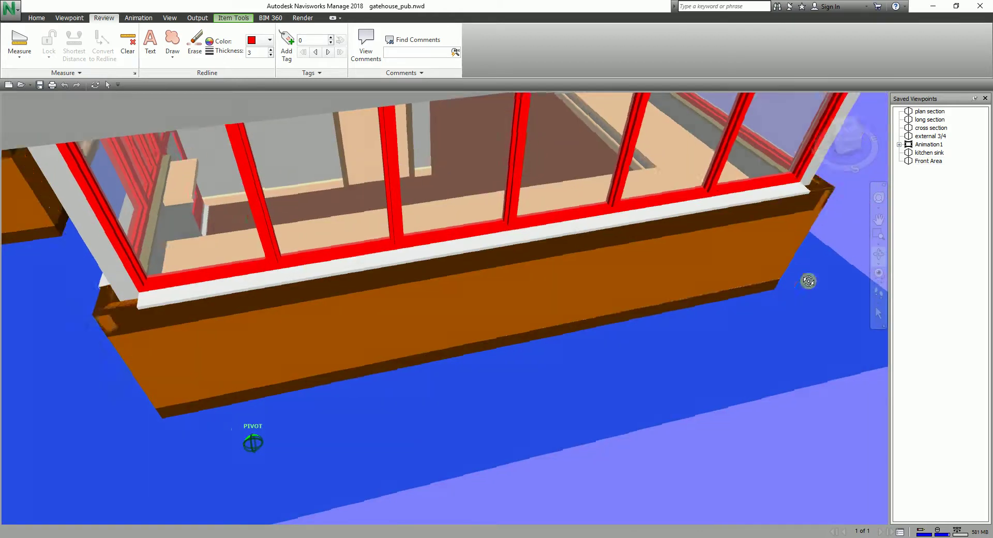
scroll(514, 266, "down", 5)
scroll(287, 299, "down", 3)
scroll(287, 299, "up", 6)
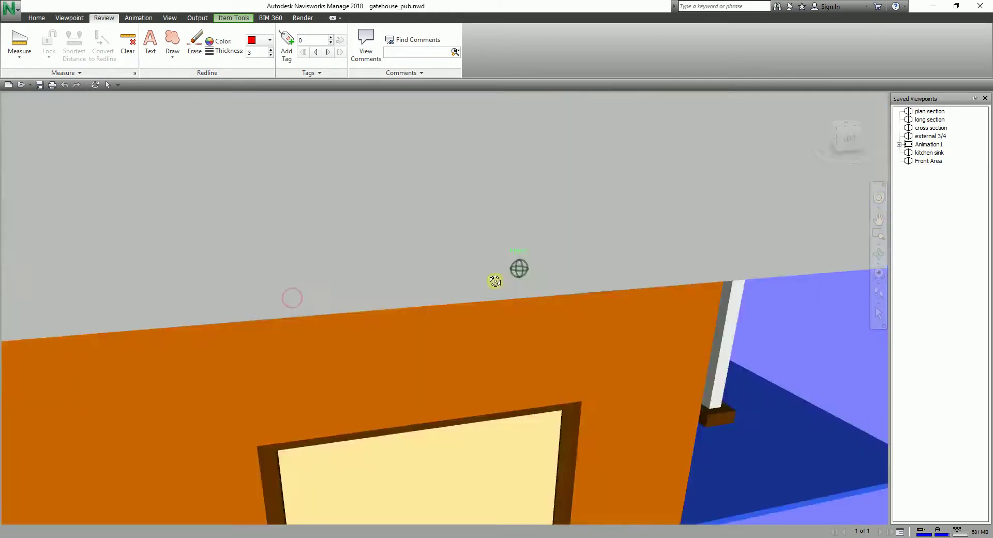
scroll(379, 291, "down", 6)
scroll(368, 274, "up", 2)
scroll(368, 274, "down", 1)
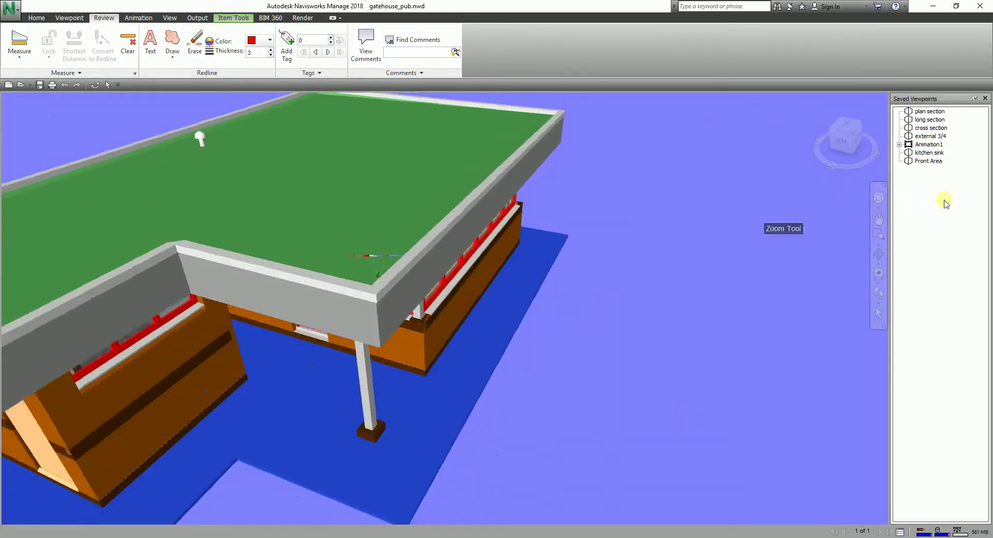
left_click(926, 161)
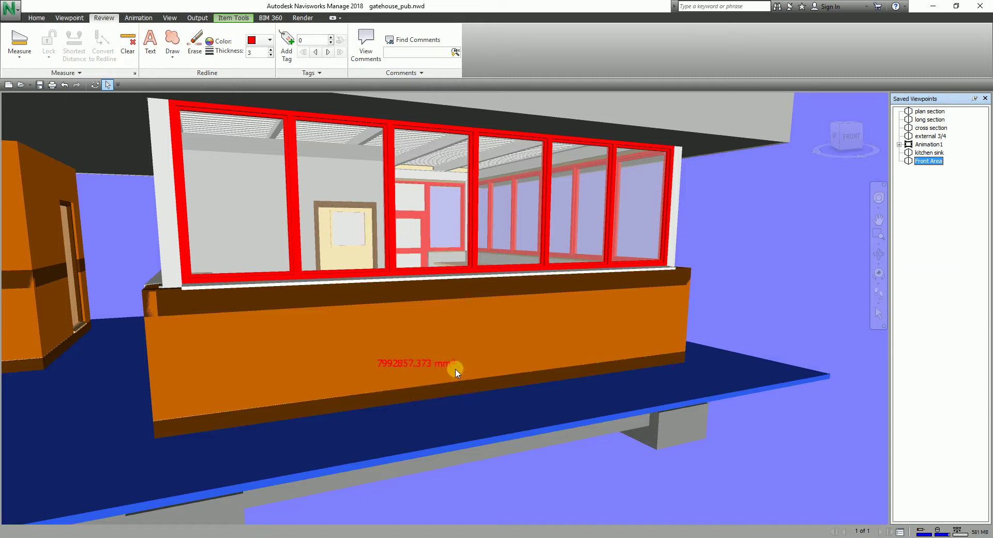
Measure point to point along the lower edge of the narrow roof wing's end fascia and convert the distance to a redline
middle_click_drag(456, 372, 340, 166, "shift")
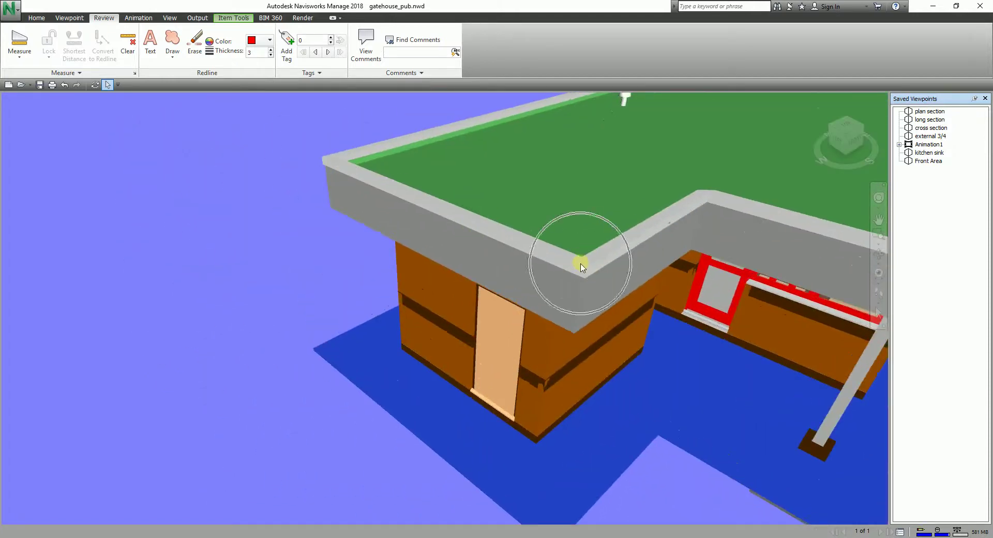
left_click(22, 57)
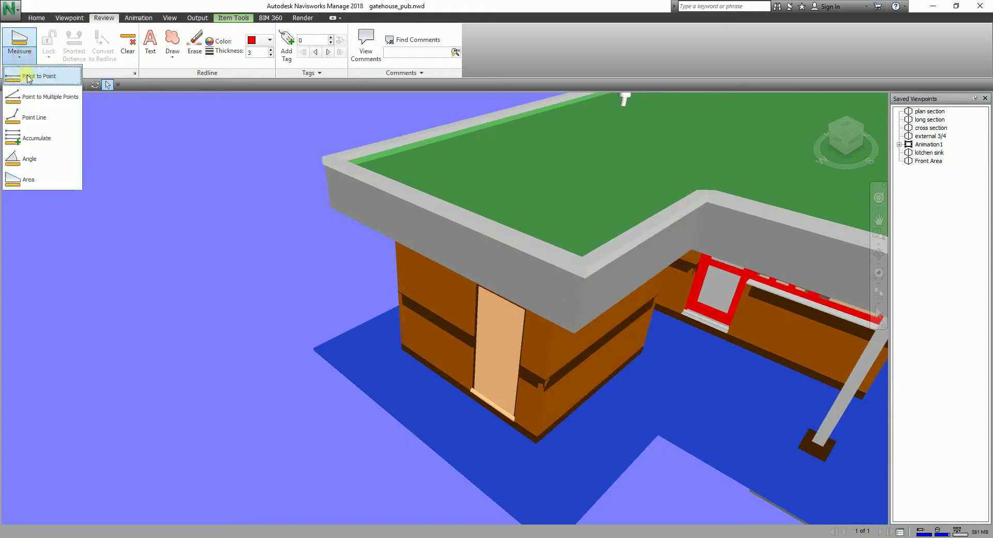
left_click(27, 76)
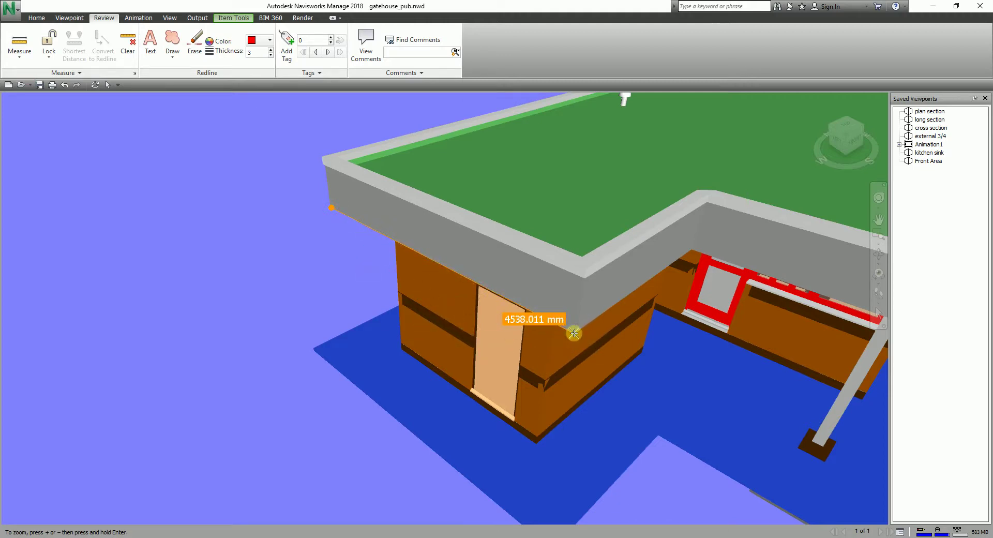
left_click(575, 333)
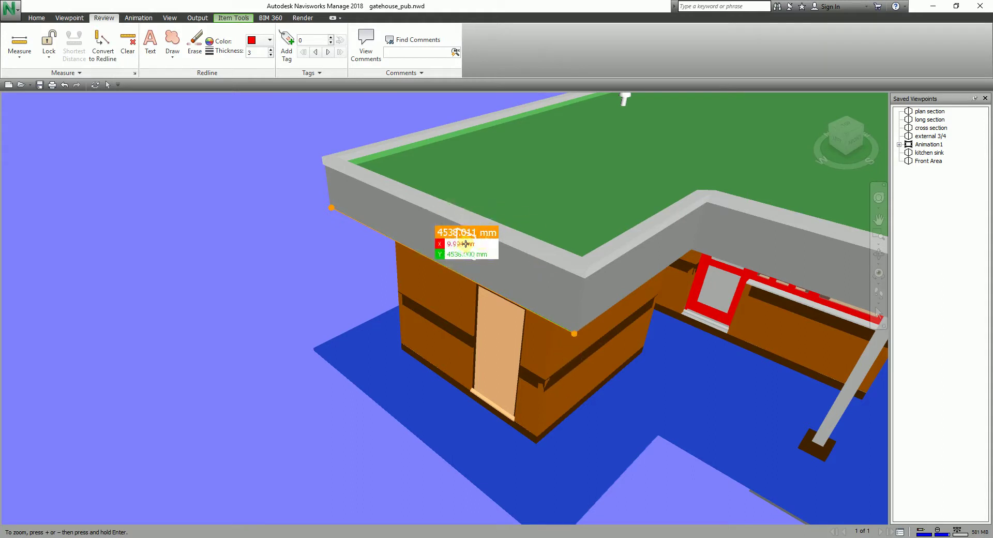
left_click(109, 46)
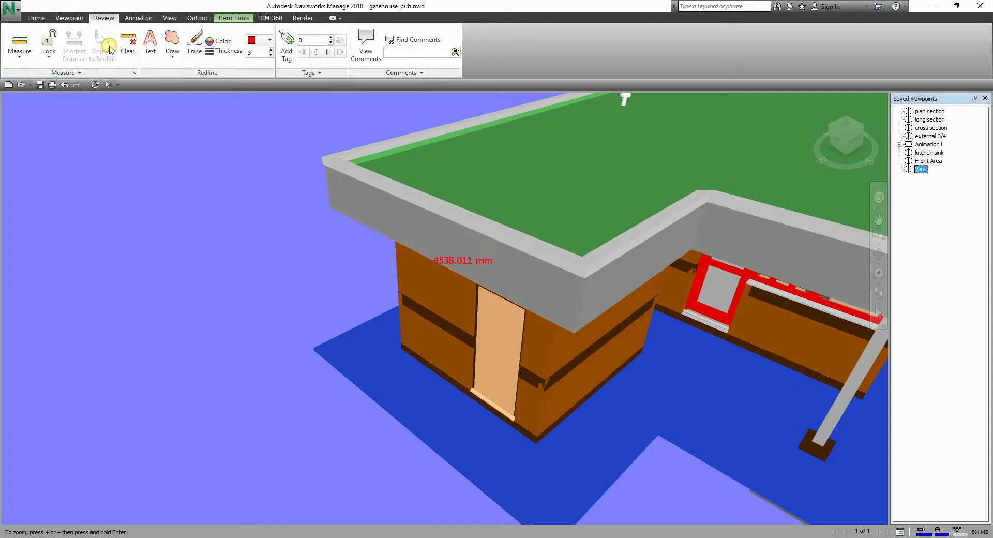
Recall the new fascia viewpoint and the Front Area viewpoint to check the redline saved with each
left_click(921, 175)
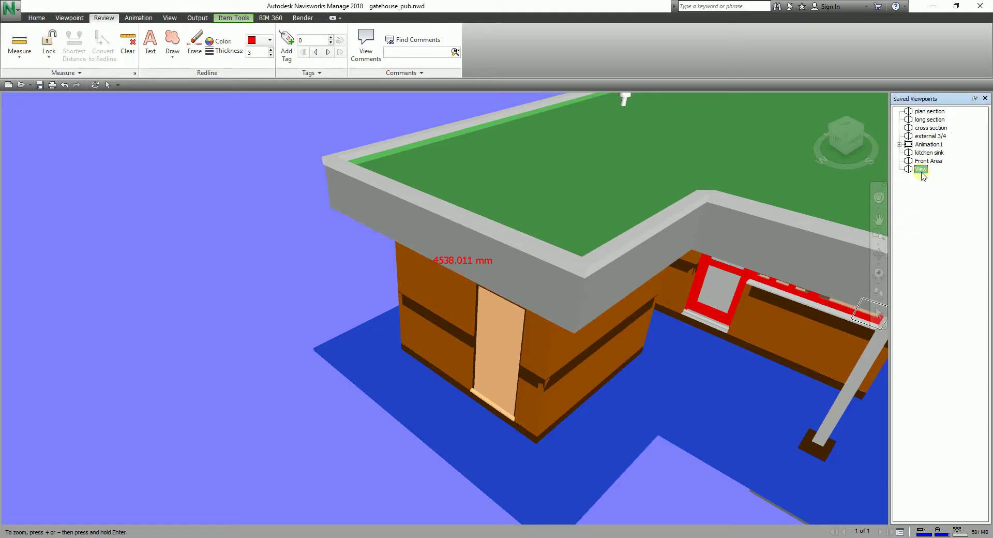
mouse_move(705, 328)
middle_mouse_down()
mouse_move(421, 324)
mouse_move(664, 335)
mouse_move(552, 359)
mouse_move(428, 328)
mouse_move(475, 293)
middle_mouse_up()
left_click(920, 170)
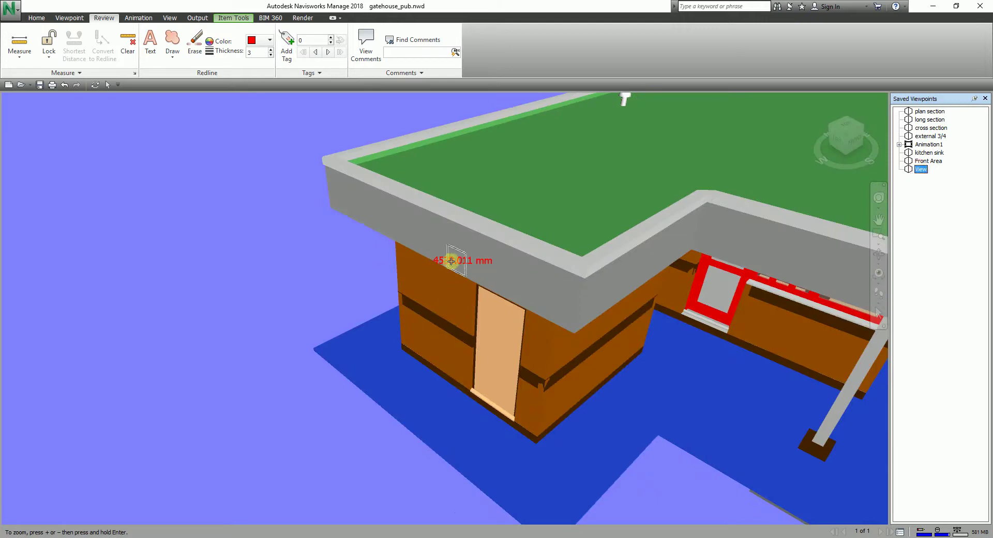
mouse_move(473, 279)
middle_mouse_down("shift")
mouse_move(580, 267)
mouse_move(523, 265)
middle_mouse_up("shift")
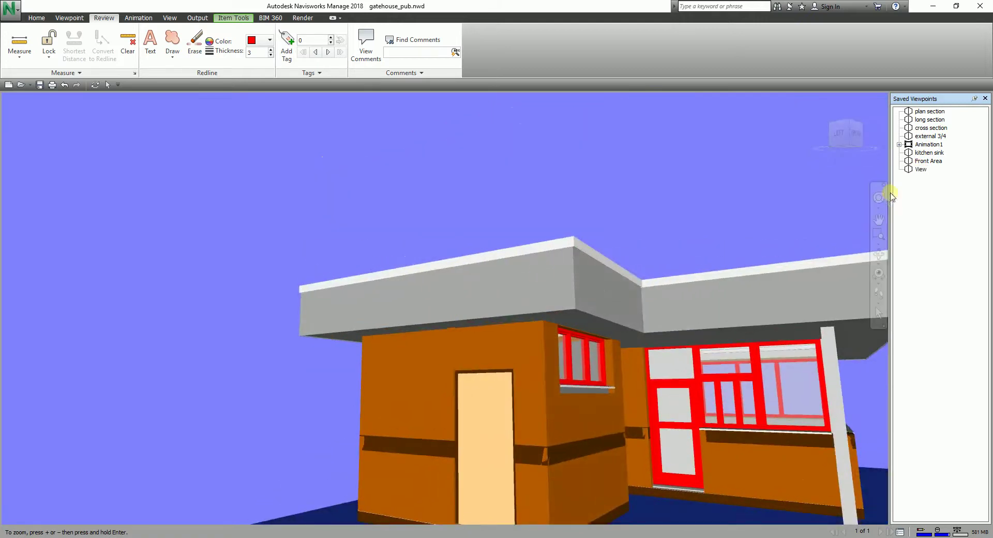
left_click(925, 161)
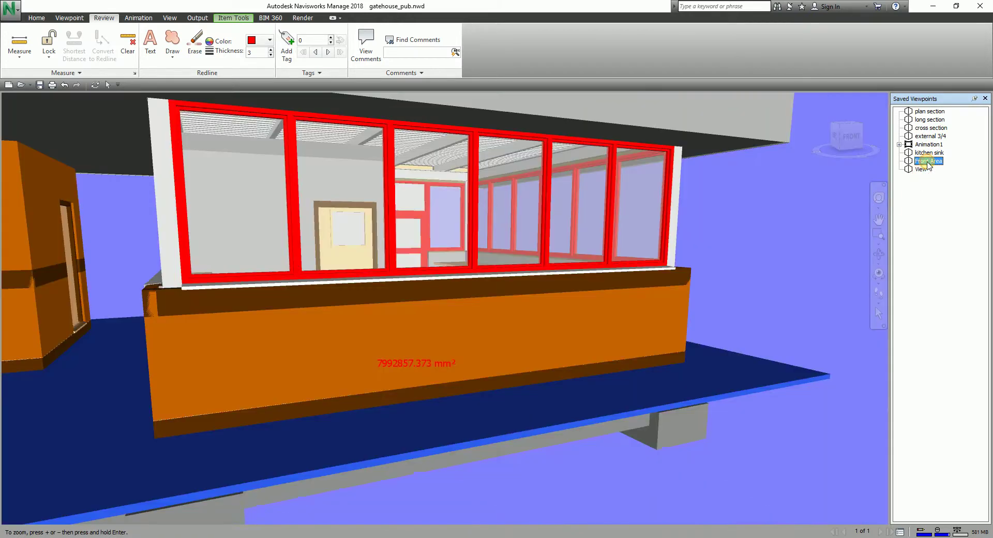
Measure point to point with the X Axis lock from the blue slab's front corner to a point about 3346 mm along its front edge
scroll(356, 342, "down", 2)
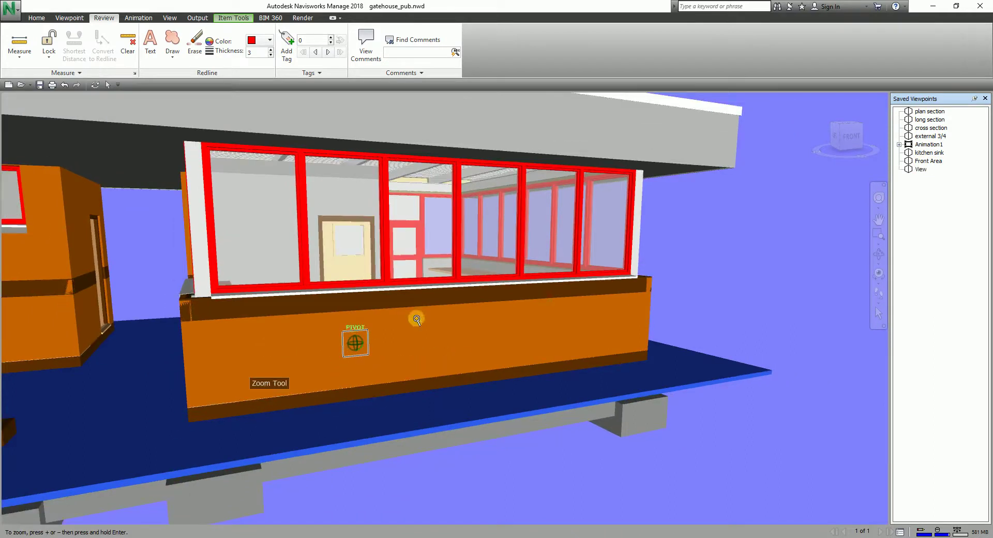
scroll(417, 320, "down", 5)
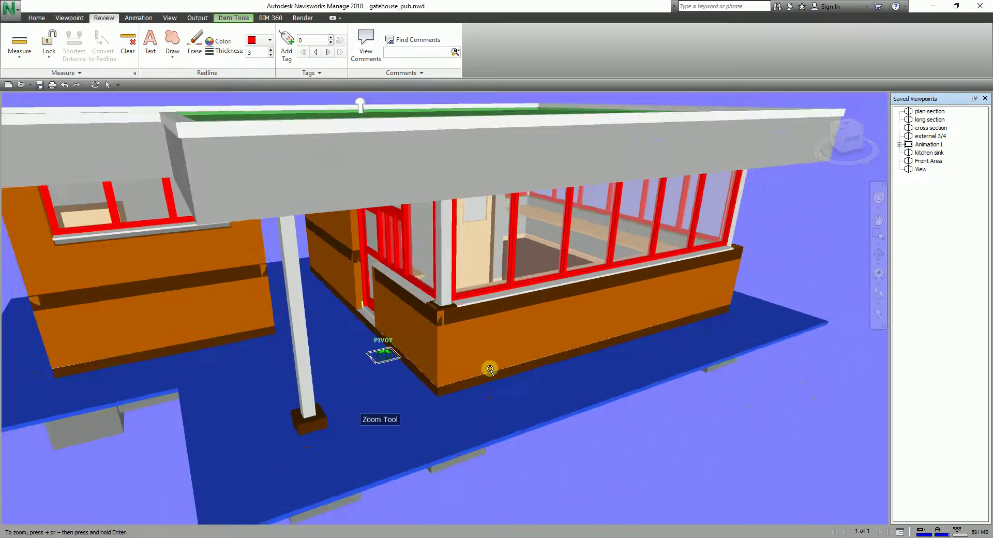
scroll(489, 369, "up", 5)
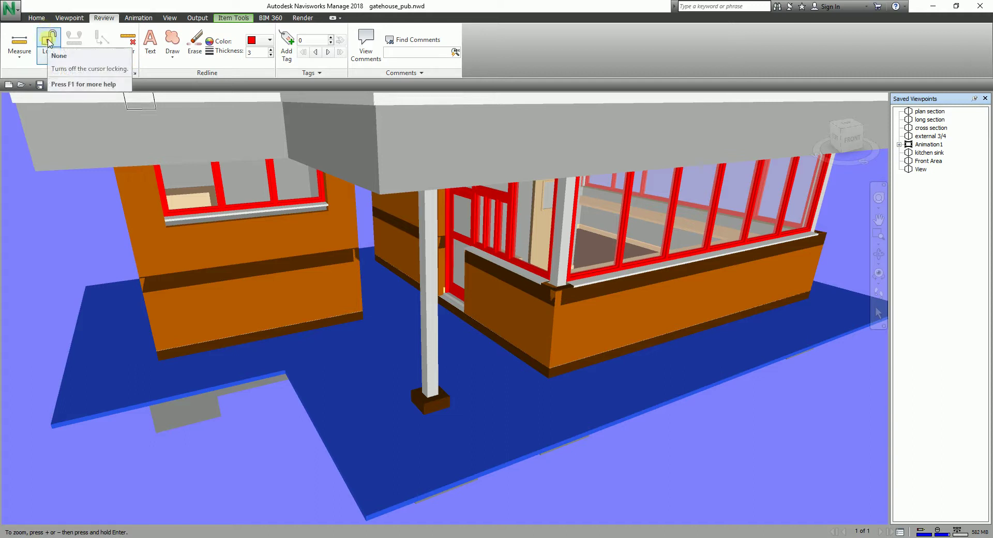
left_click(20, 55)
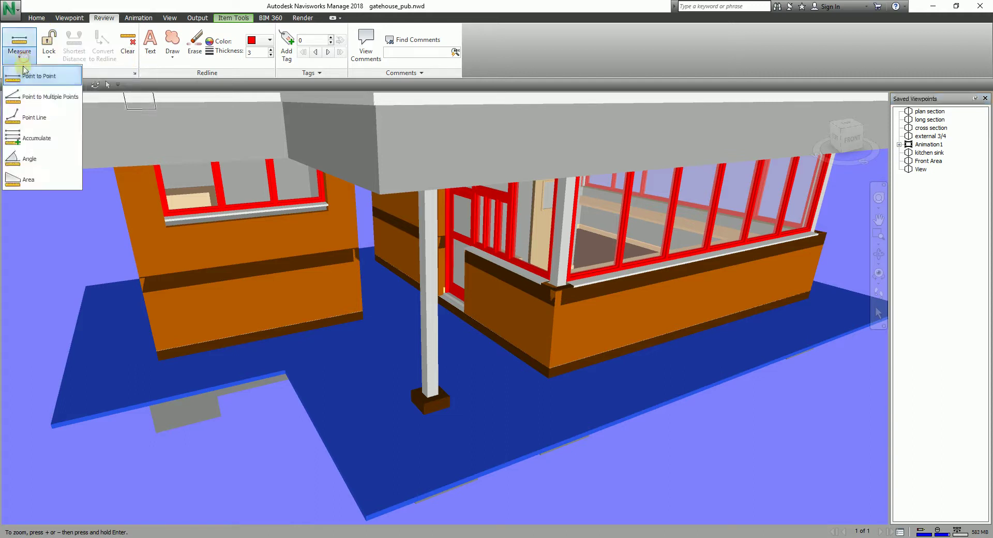
left_click(42, 76)
left_click(49, 52)
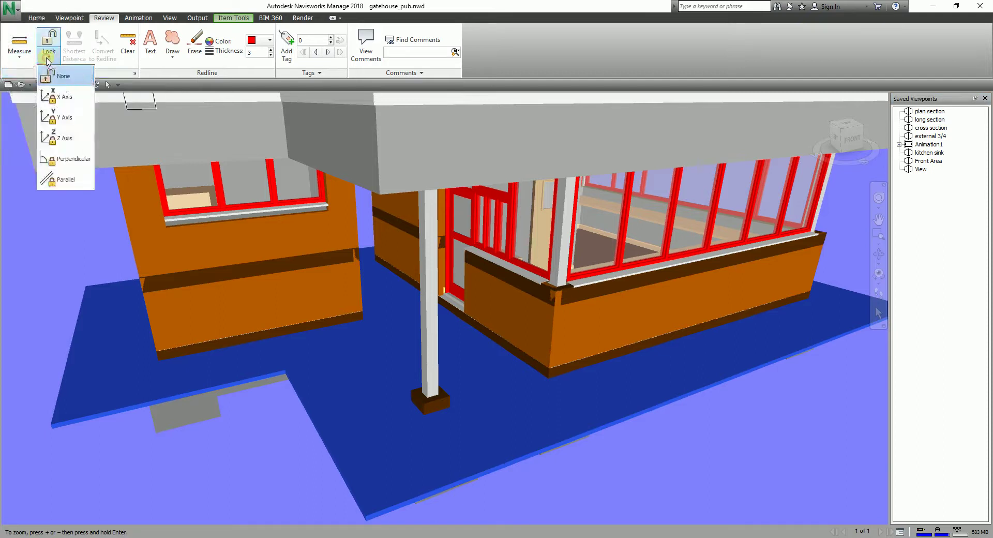
left_click(63, 99)
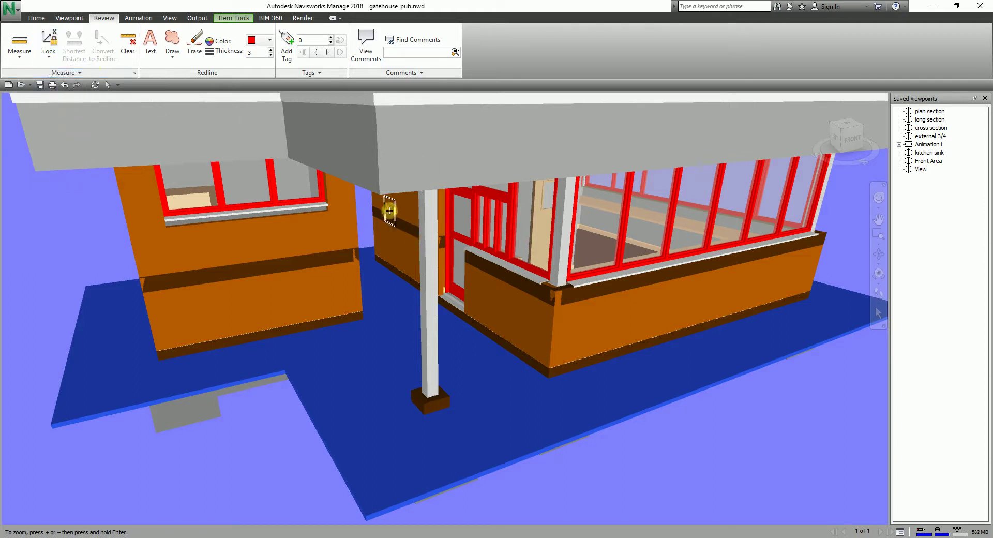
scroll(408, 450, "up", 2)
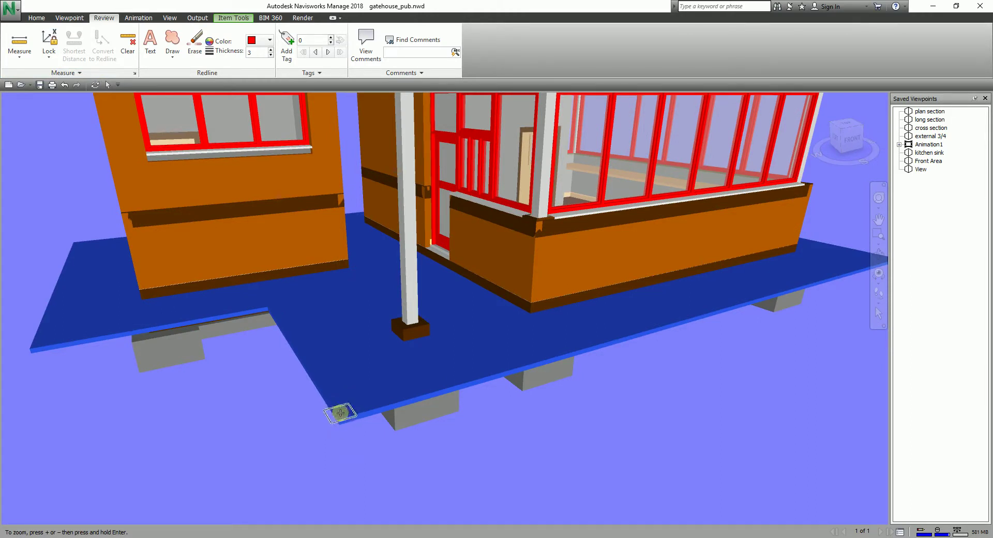
left_click(339, 419)
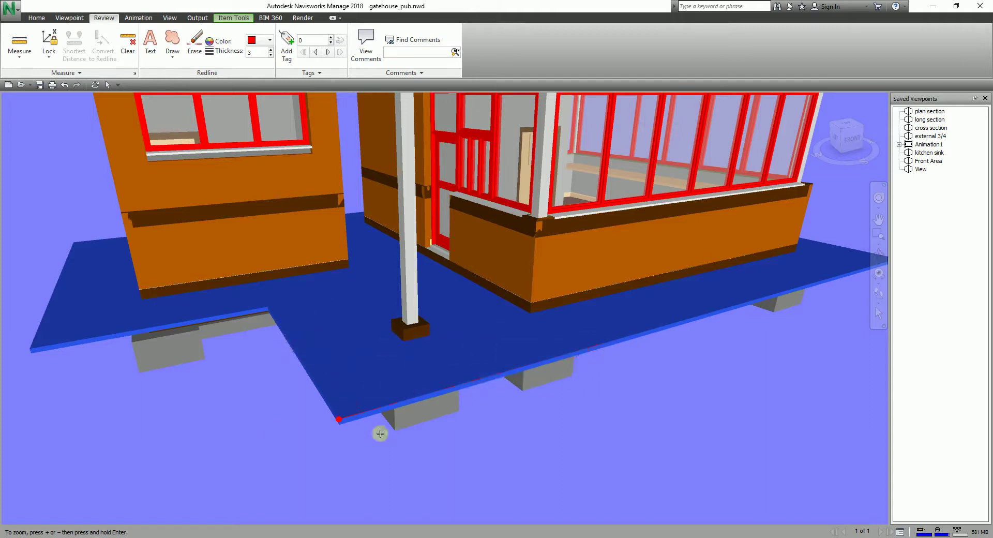
left_click(607, 342)
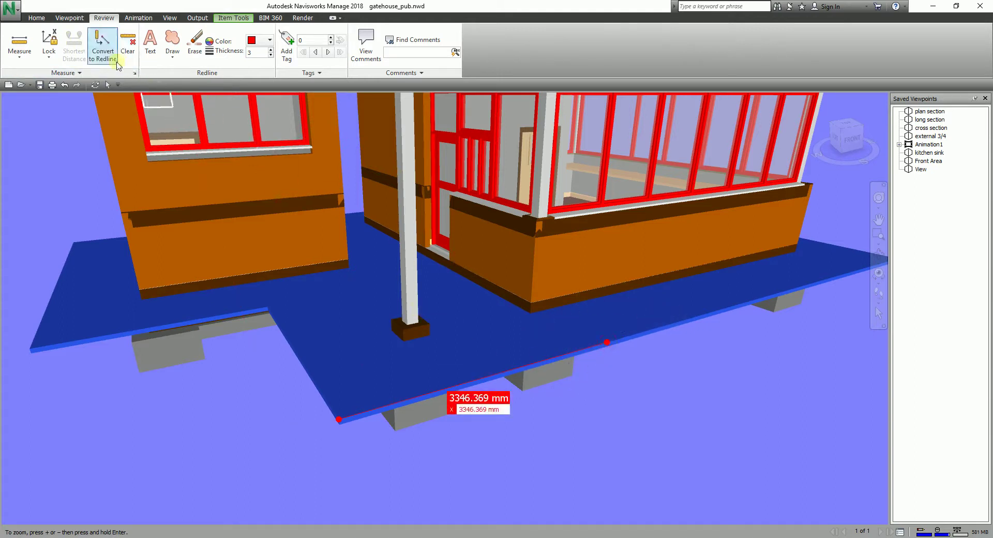
Convert the slab edge measurement to a redline and recall its saved viewpoint
left_click(104, 51)
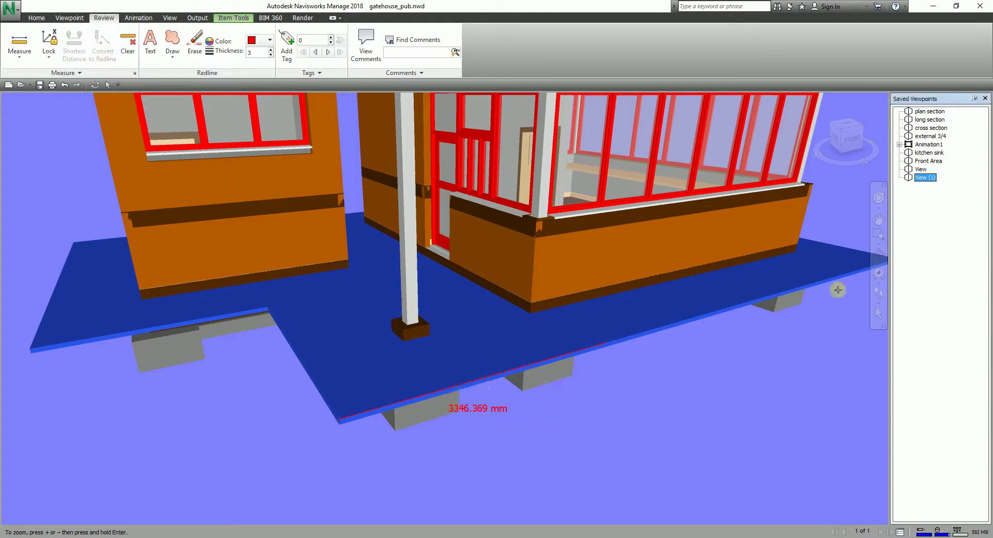
left_click(939, 181)
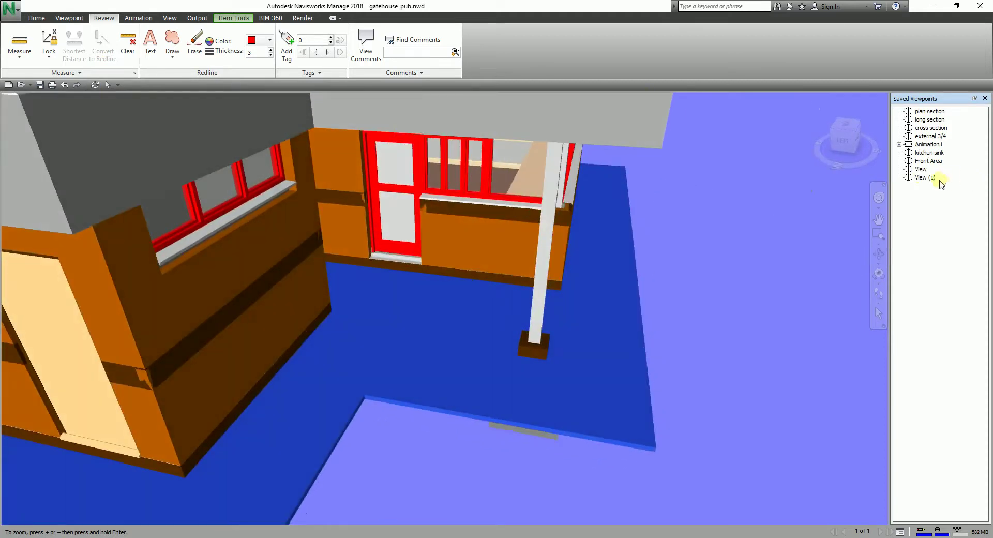
Recall the slab edge viewpoint and measure point to point with the Y Axis lock along the base of the narrow wing's door wall
left_click(925, 178)
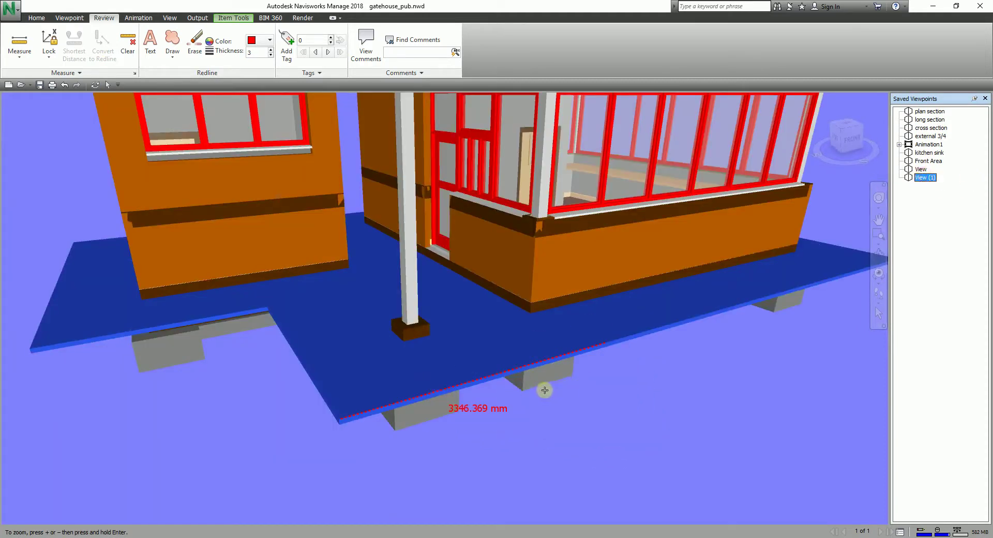
left_click(50, 57)
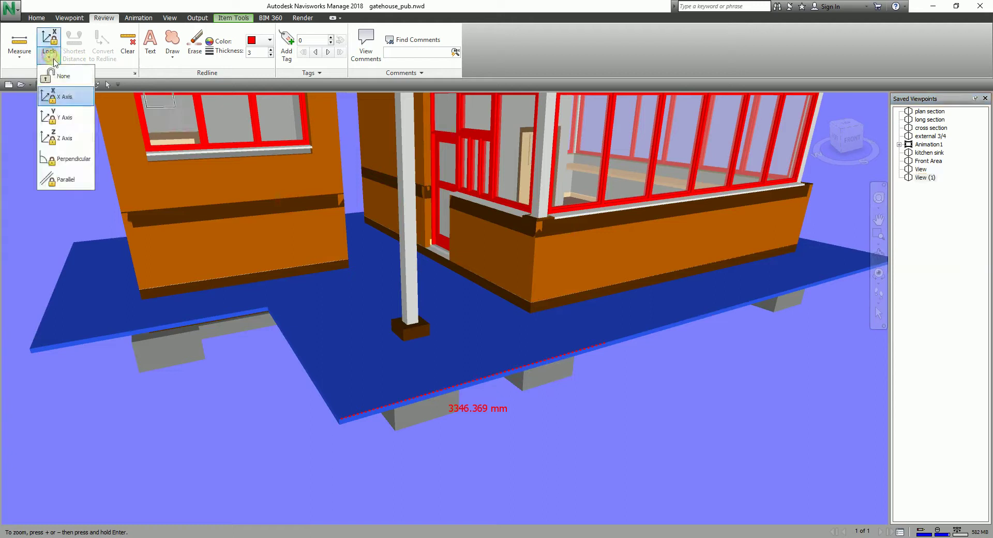
left_click(64, 118)
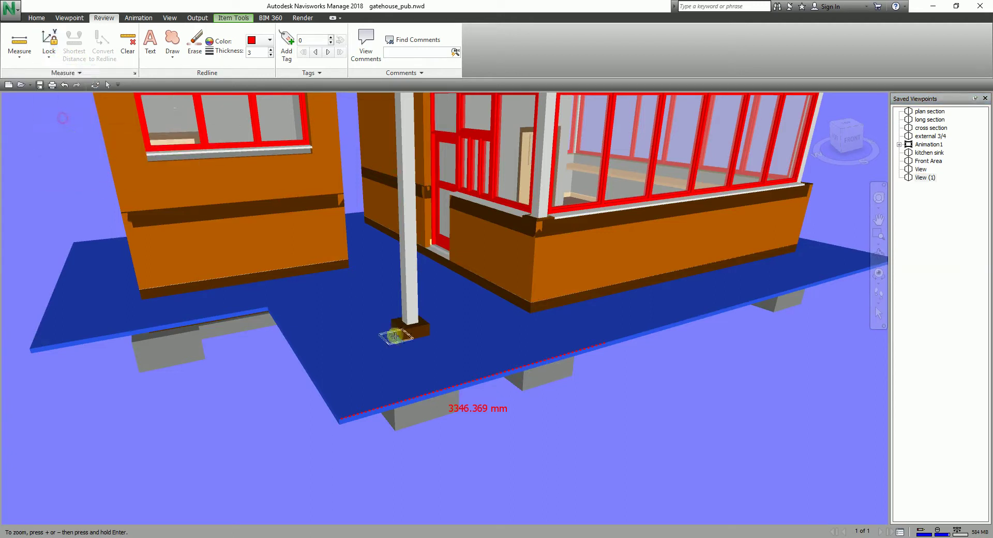
middle_click_drag(377, 389, 556, 401)
left_click_drag(261, 399, 377, 371)
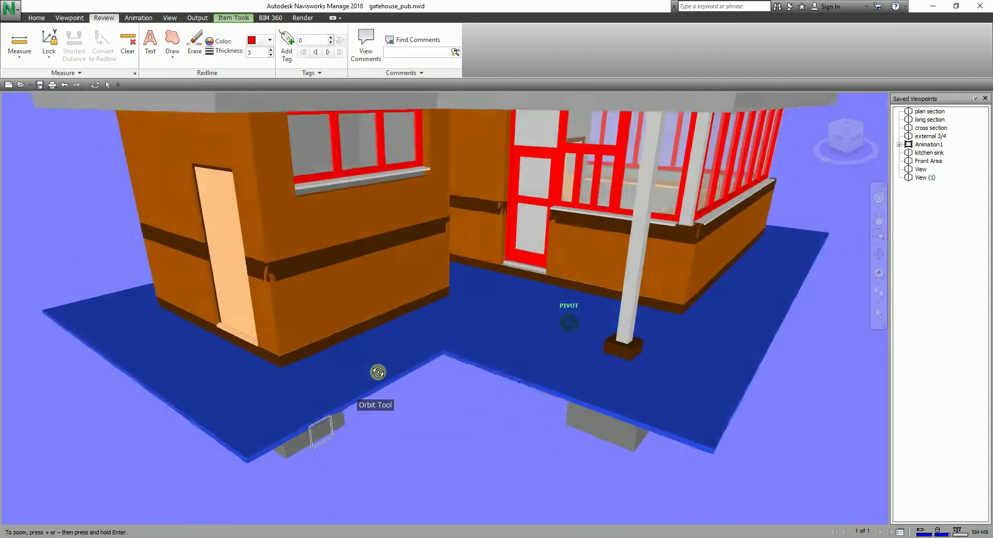
left_click(282, 366)
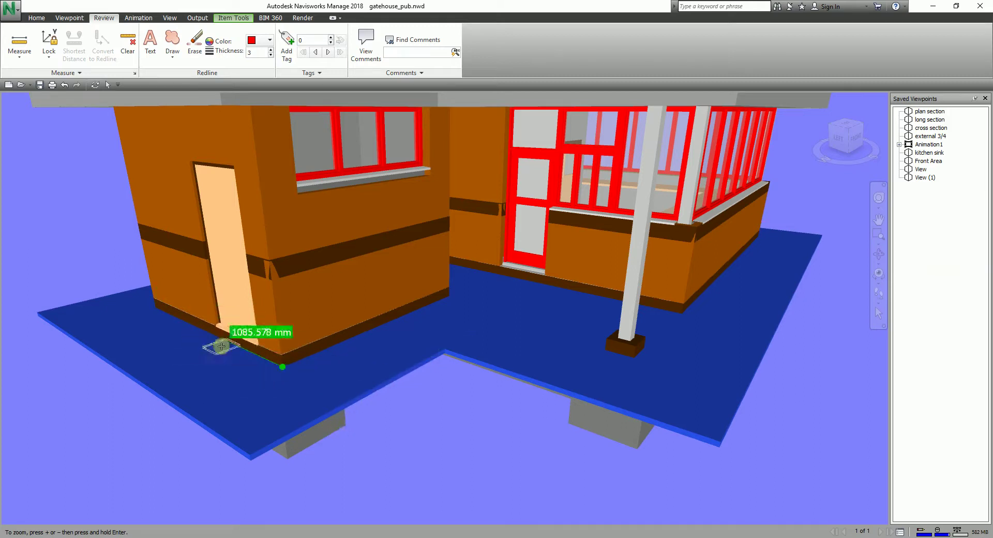
scroll(142, 322, "up", 3)
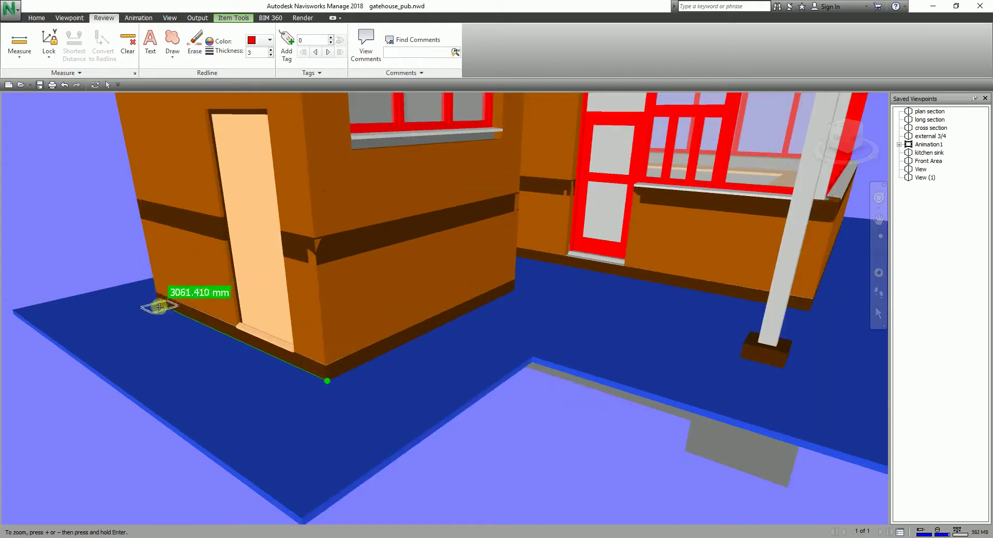
left_click(156, 302)
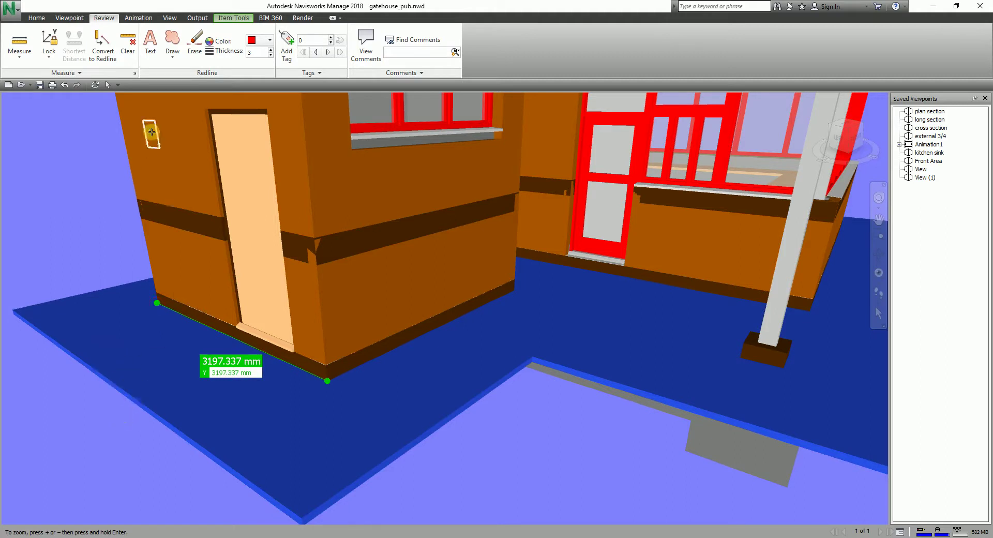
Convert the door wall measurement to a redline and recall the slab edge viewpoint and the new viewpoint to compare their redlines
left_click(108, 46)
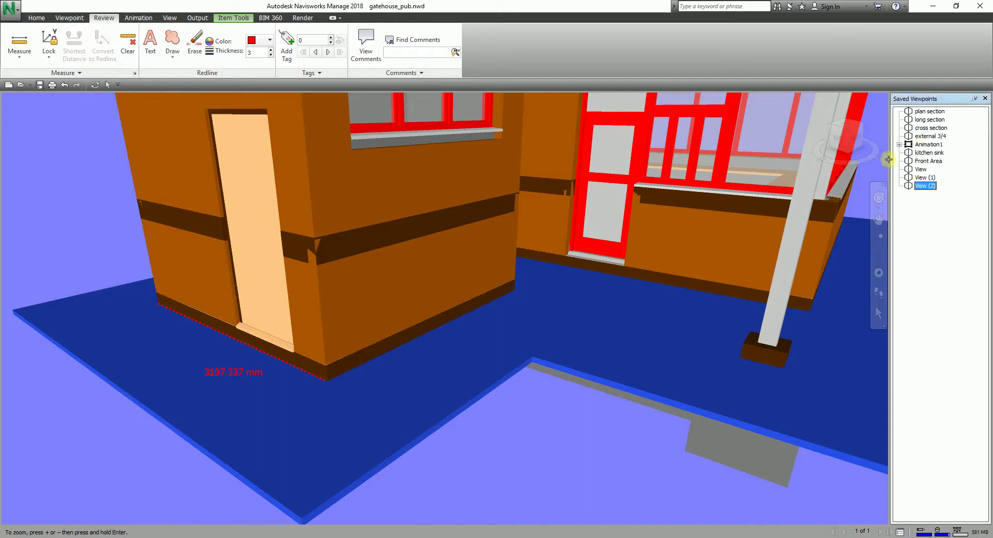
left_click(925, 177)
left_click(926, 187)
Measure with the Z Axis lock from the narrow roof wing's lower fascia corner down to the slab, and convert the distance to a redline
left_click(48, 52)
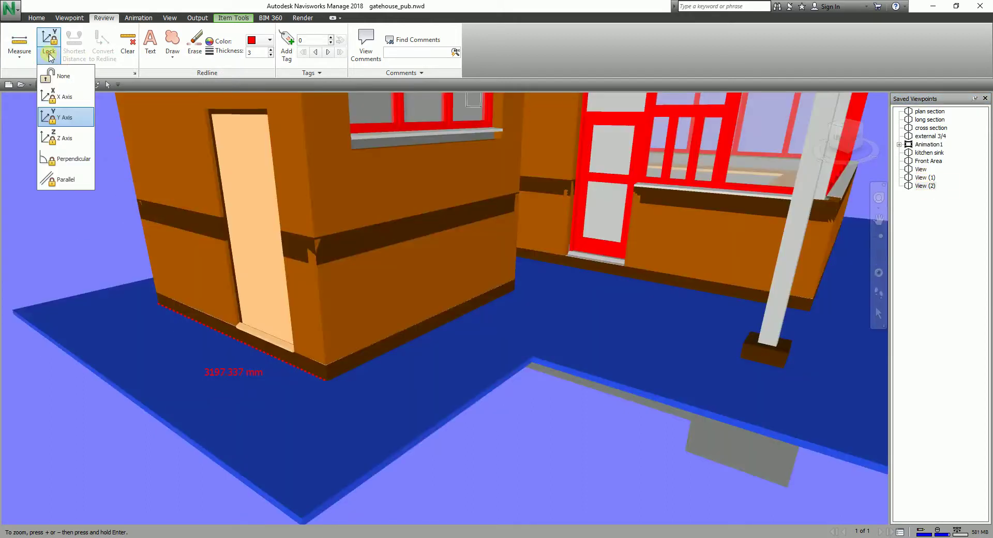
left_click(71, 149)
mouse_move(523, 351)
middle_mouse_down()
mouse_move(523, 339)
mouse_move(483, 355)
mouse_move(405, 427)
mouse_move(559, 343)
middle_mouse_up()
scroll(454, 252, "up", 2)
scroll(453, 252, "down", 3)
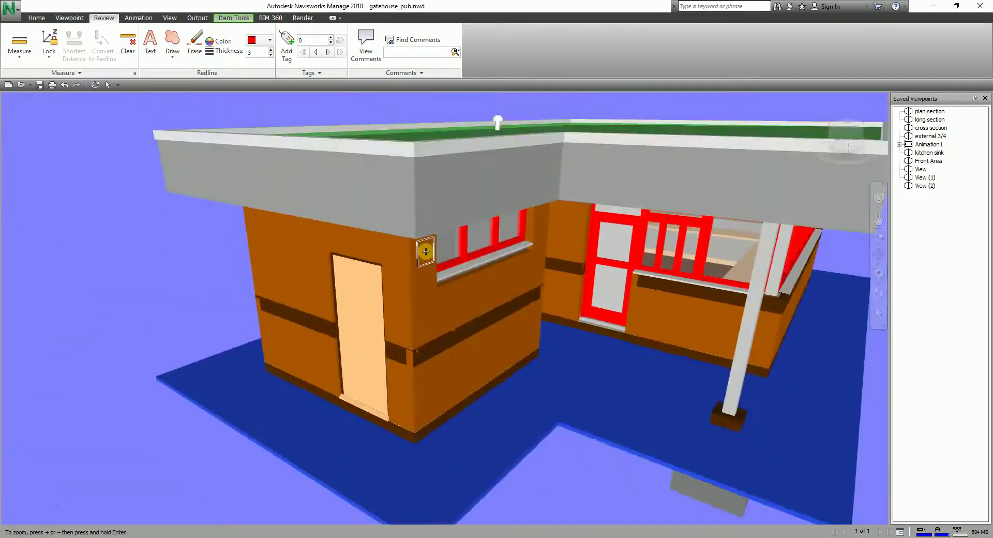
left_click(415, 239)
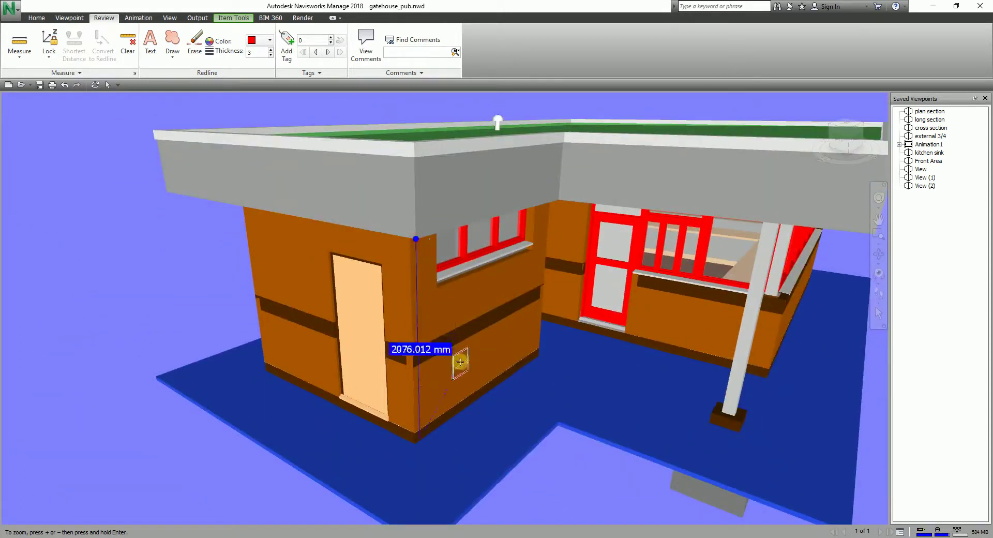
middle_click_drag(460, 476, 571, 350)
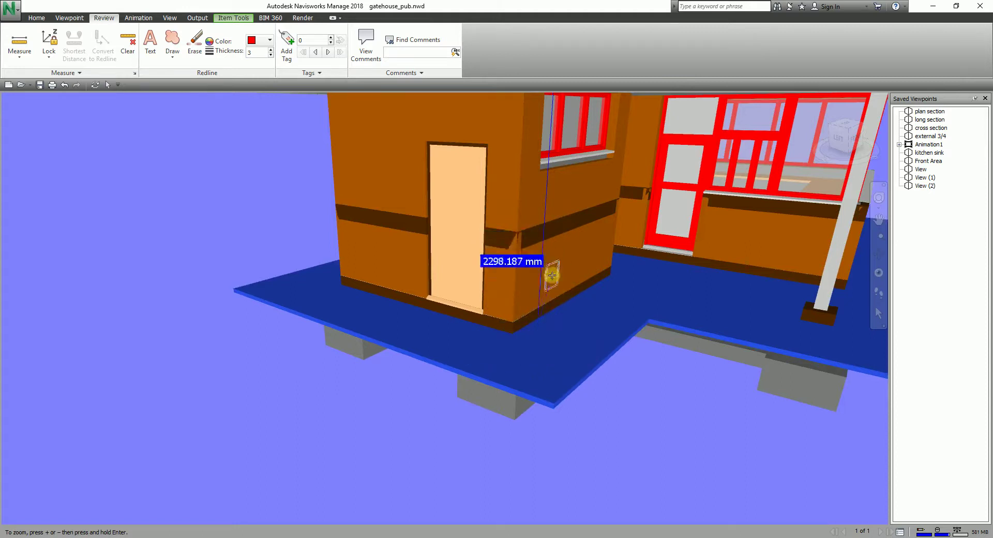
left_click(555, 361)
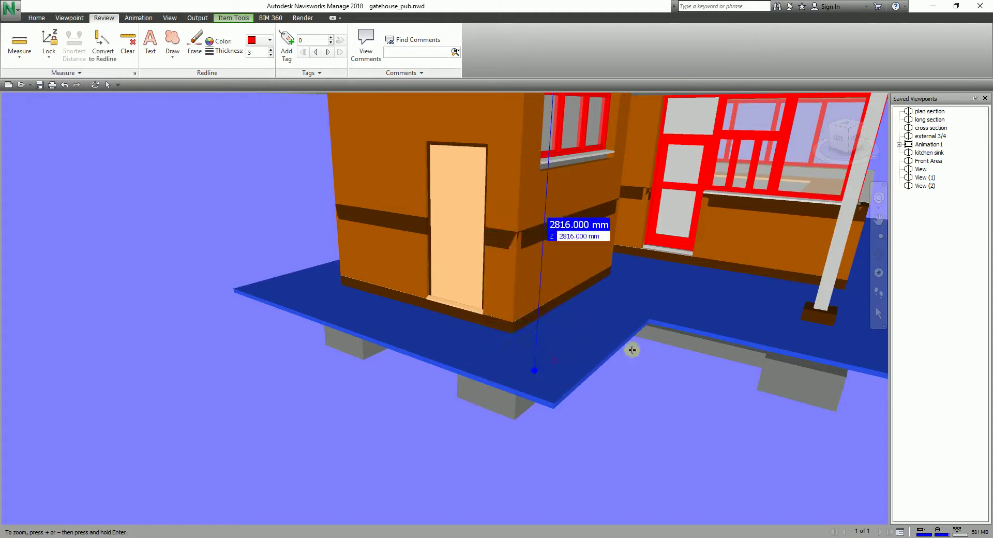
left_click(105, 46)
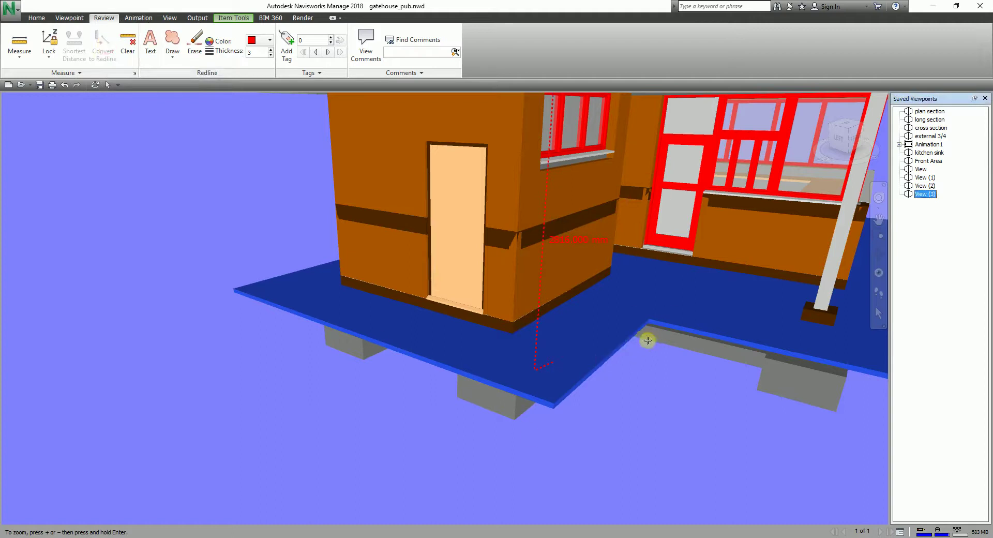
left_click(46, 59)
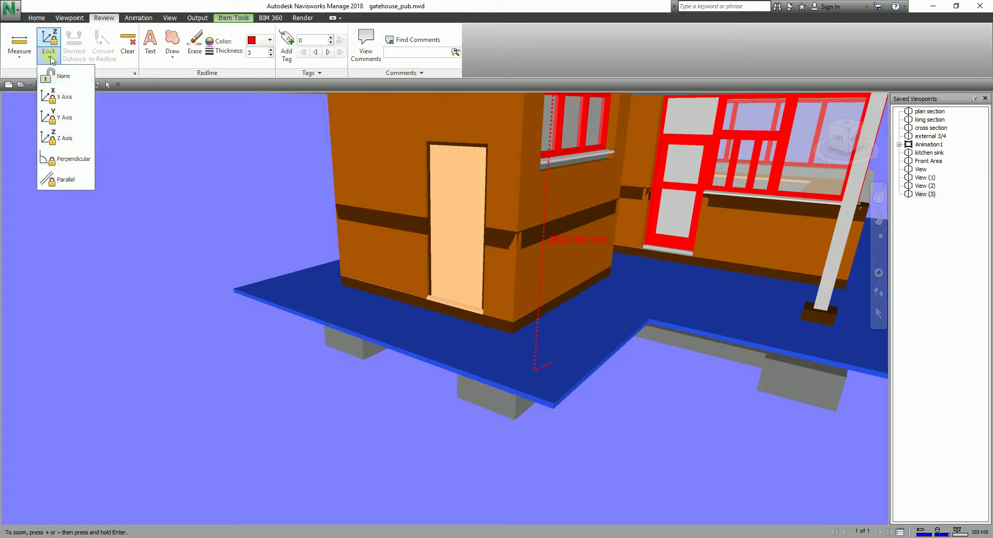
left_click(100, 61)
left_click(29, 60)
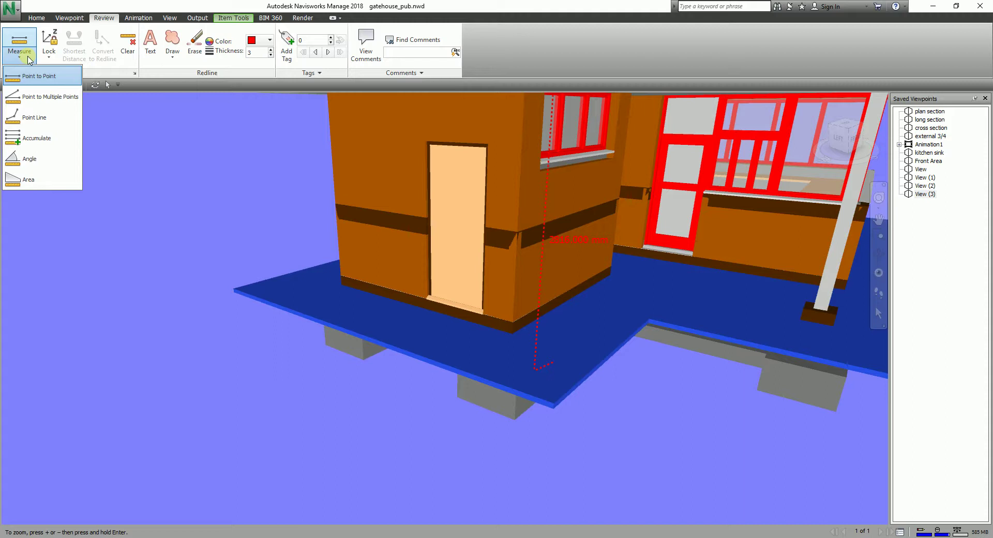
Measure a Point Line with the lock set to None from the narrow roof wing's side fascia to the inner corner's lower and upper edges
scroll(219, 158, "down", 1)
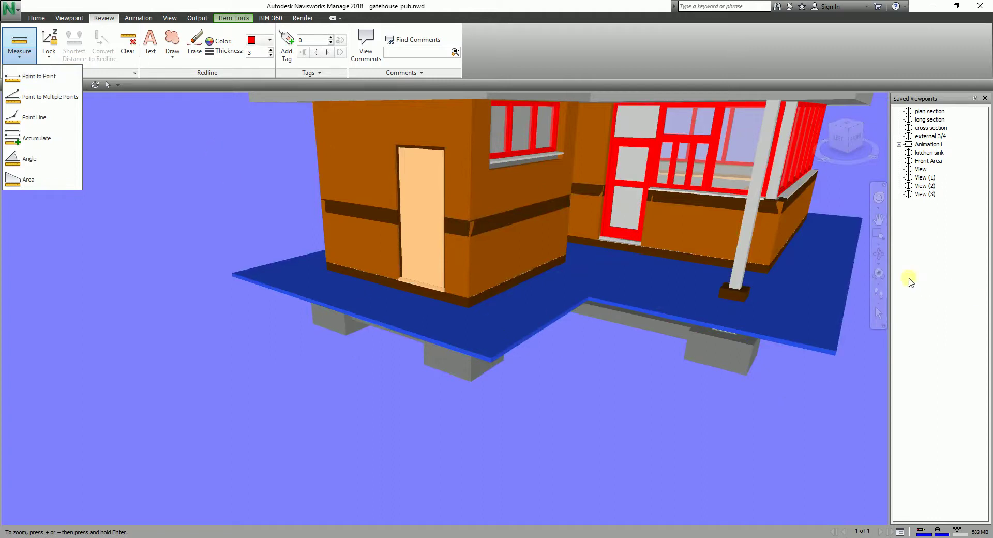
left_click(879, 253)
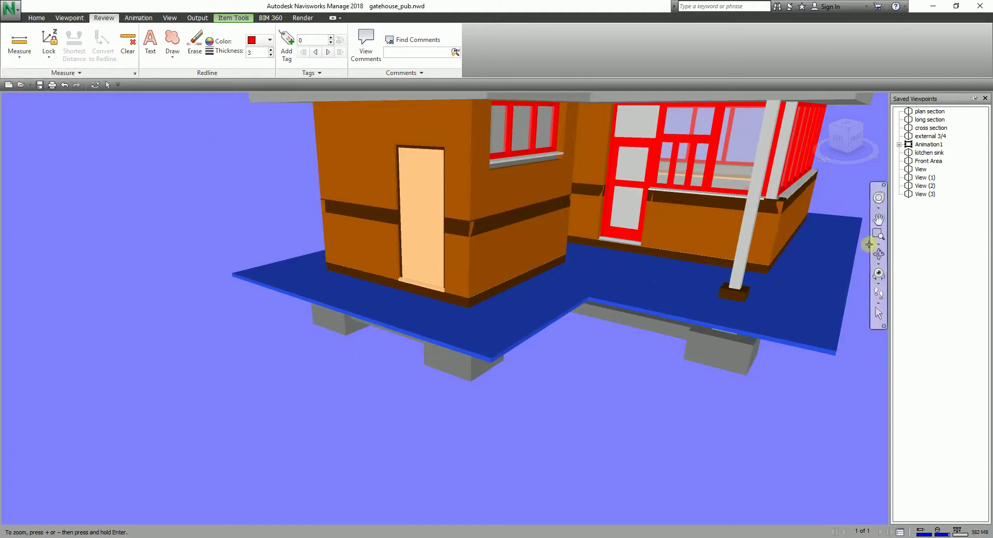
left_click_drag(633, 233, 449, 331)
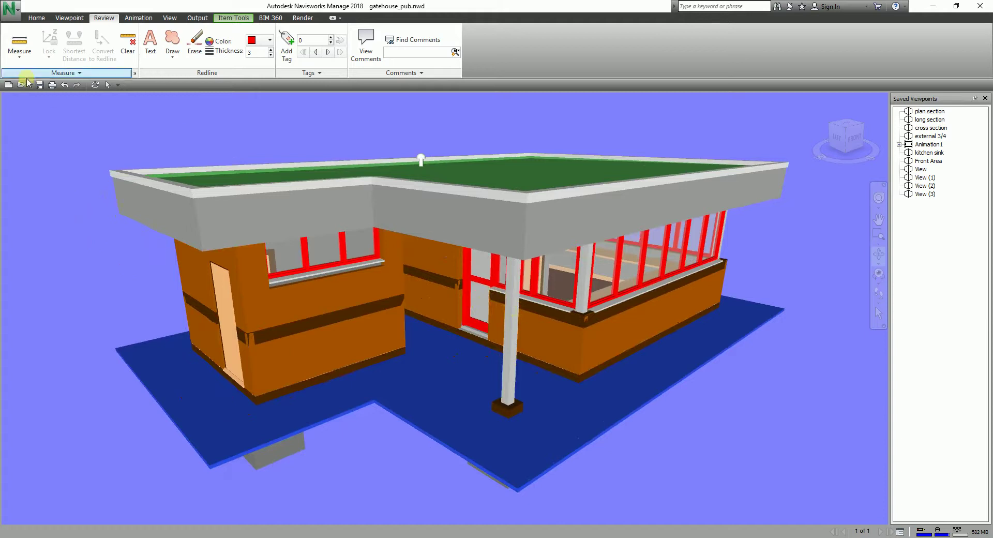
left_click(19, 54)
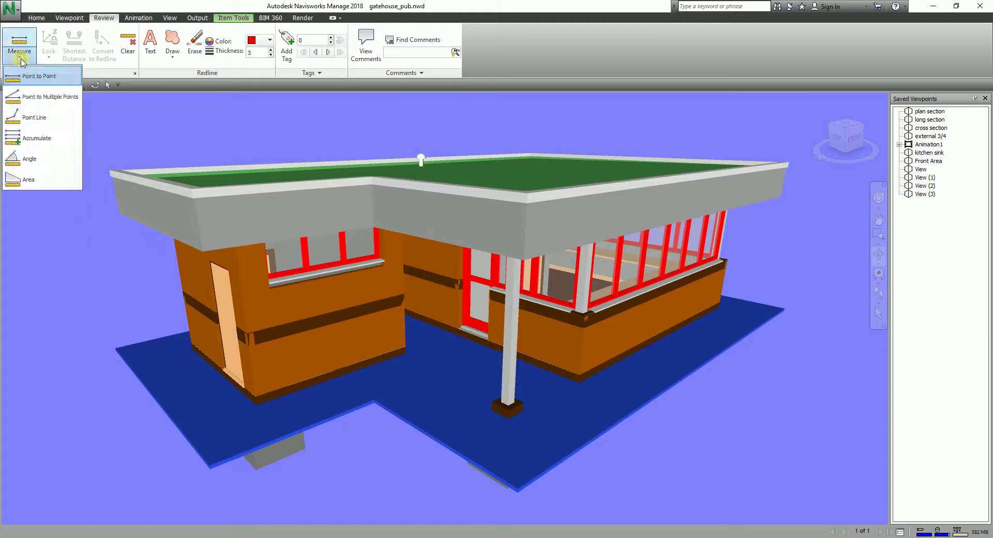
left_click(42, 118)
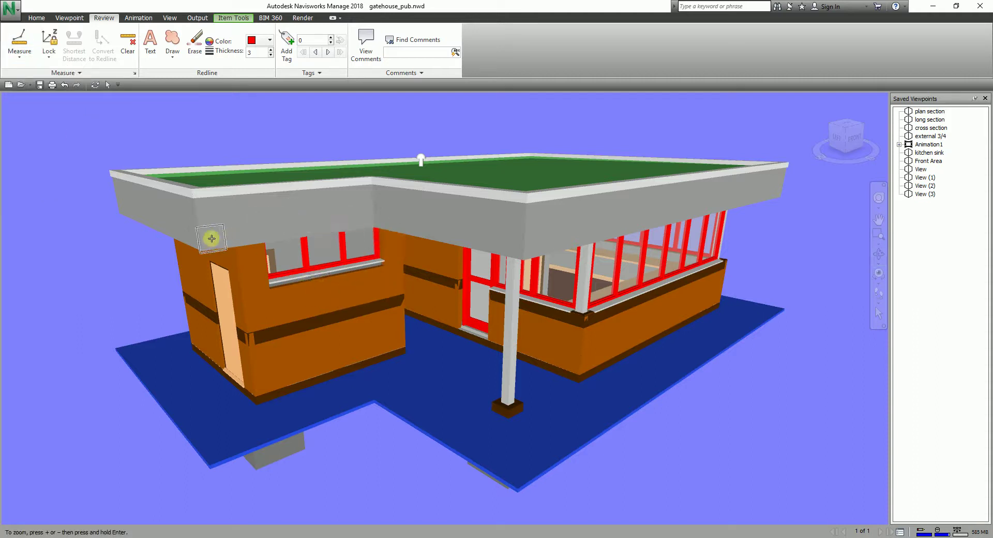
left_click(225, 223)
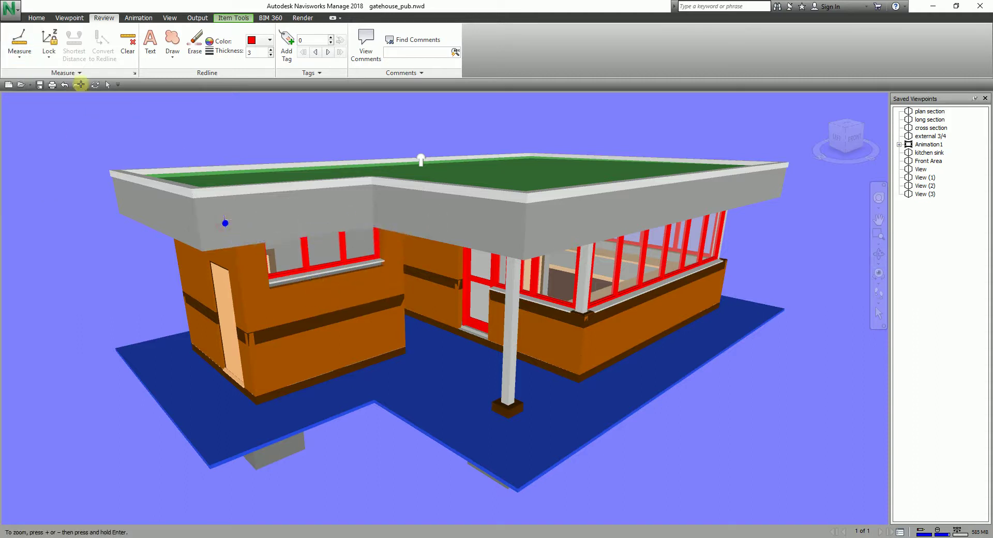
left_click(48, 54)
left_click(57, 76)
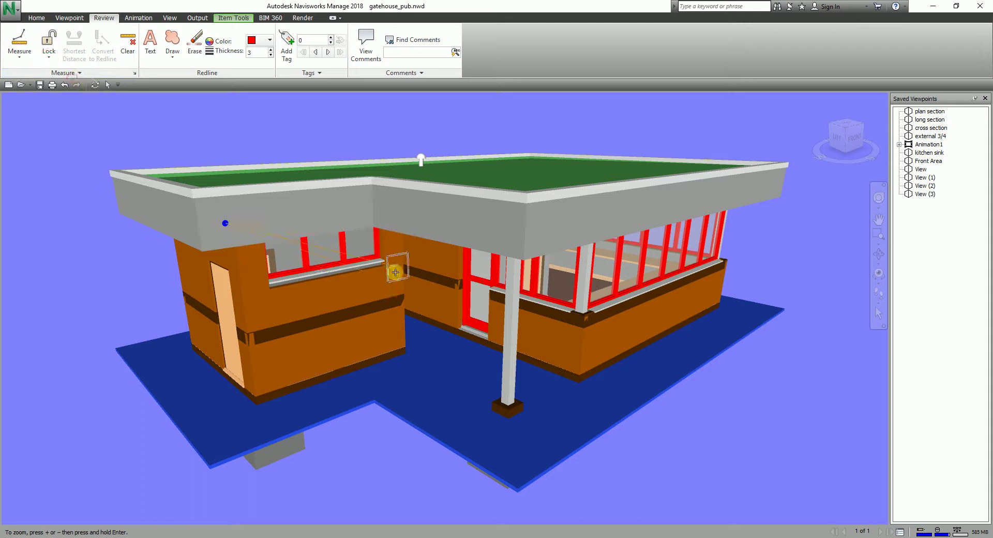
left_click(373, 227)
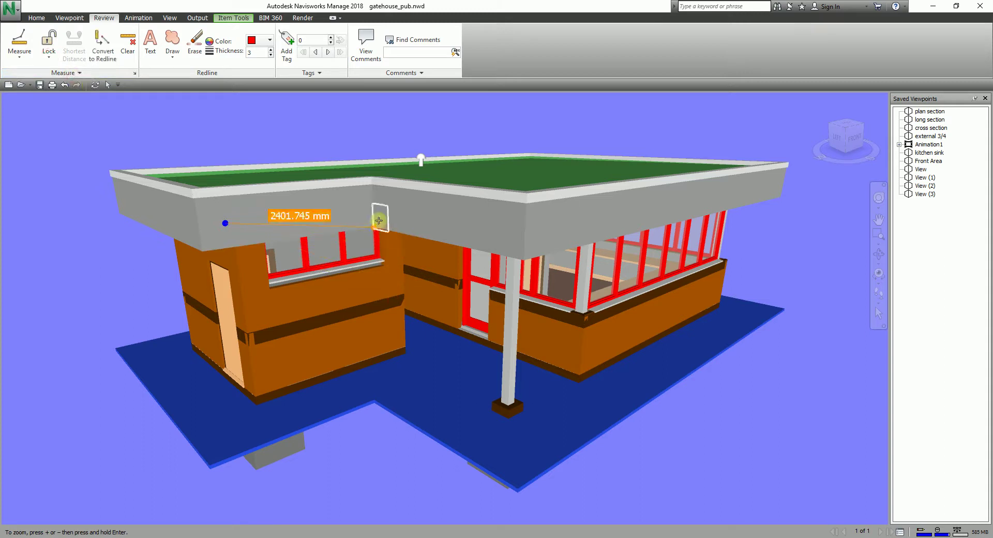
left_click(371, 177)
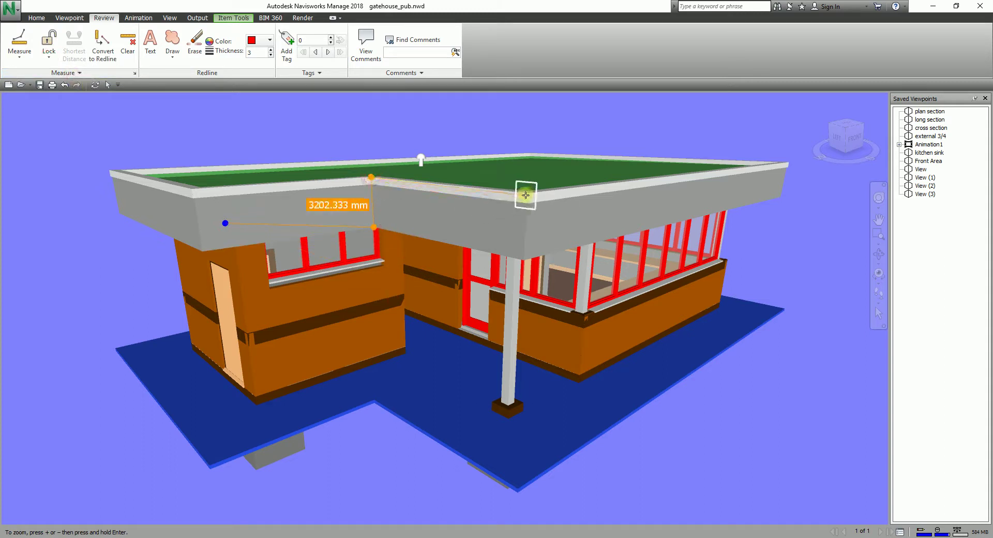